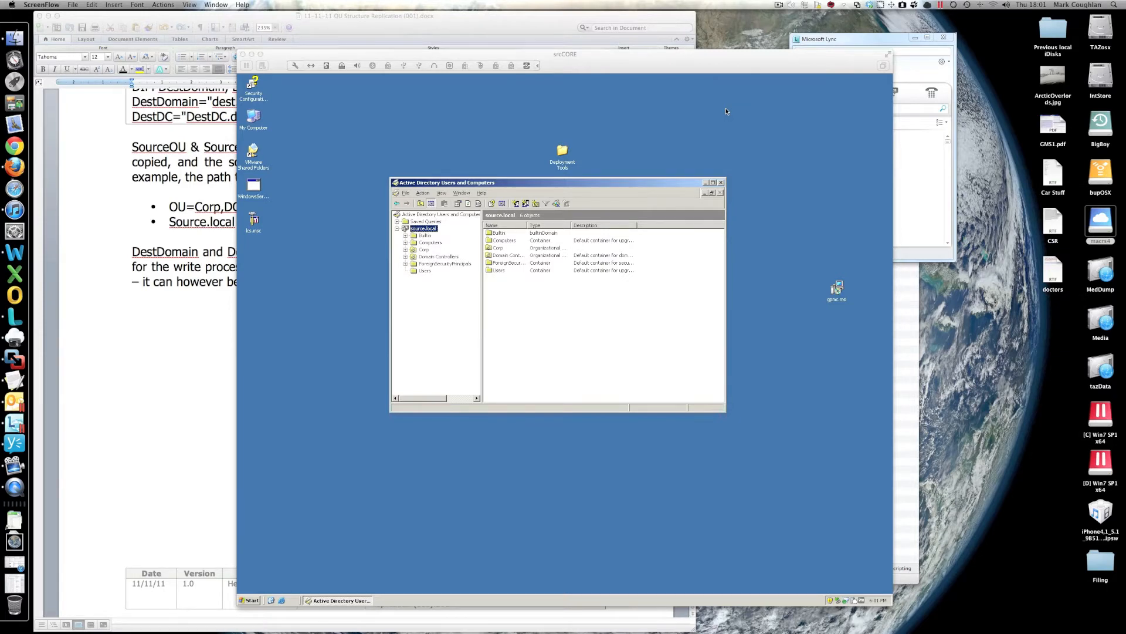
# Show the Corp OU contents in source.local and bring up the program launcher.
pyautogui.click(424, 249)
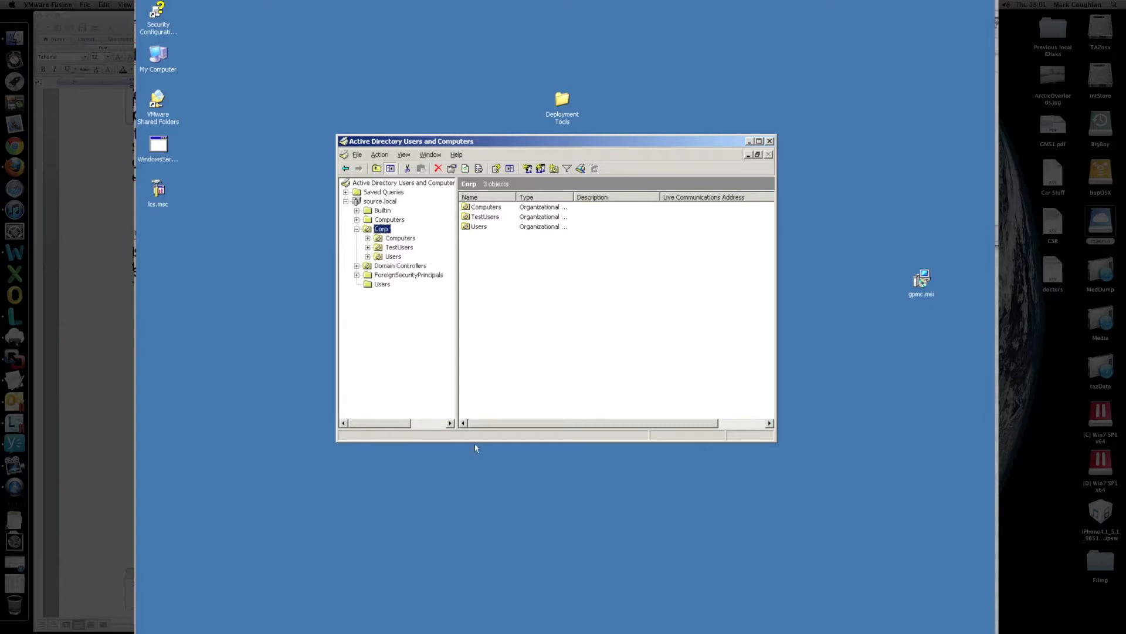
pyautogui.press('super')
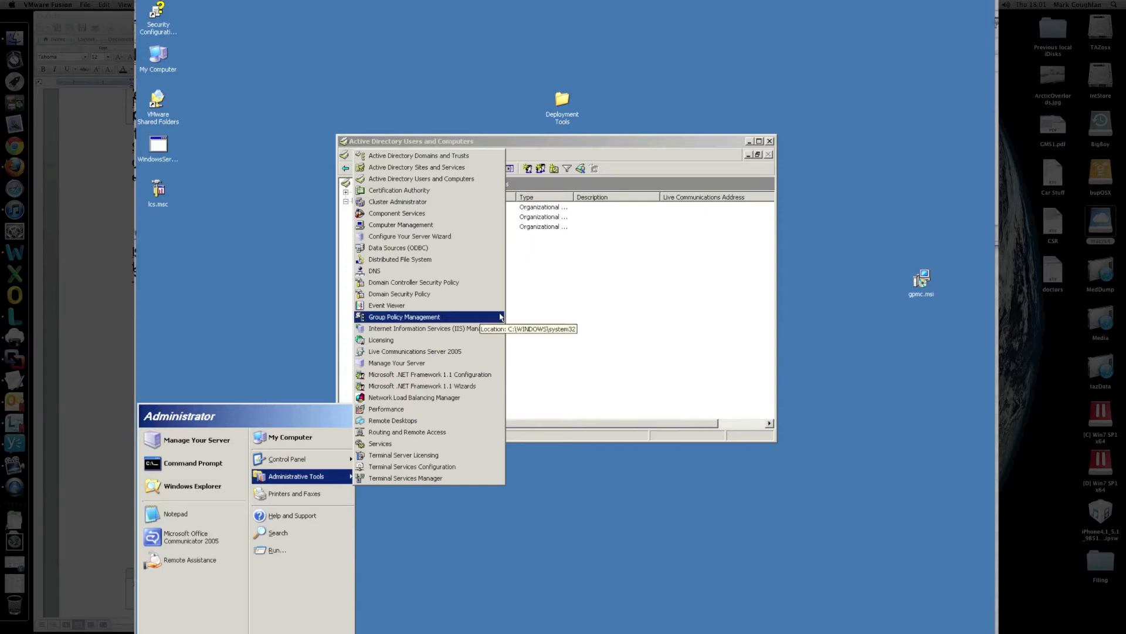
# Browse source.local in Group Policy Management: Corp with its TestGPO1 link, then its sub-OUs, and return to ADUC.
pyautogui.click(499, 315)
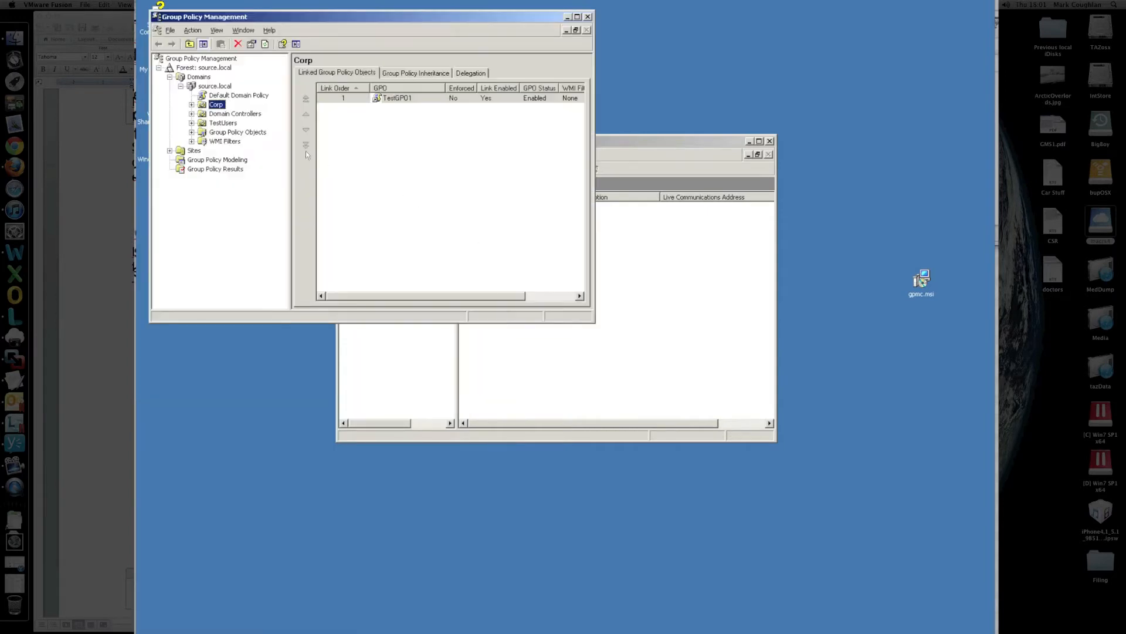
pyautogui.press('Down')
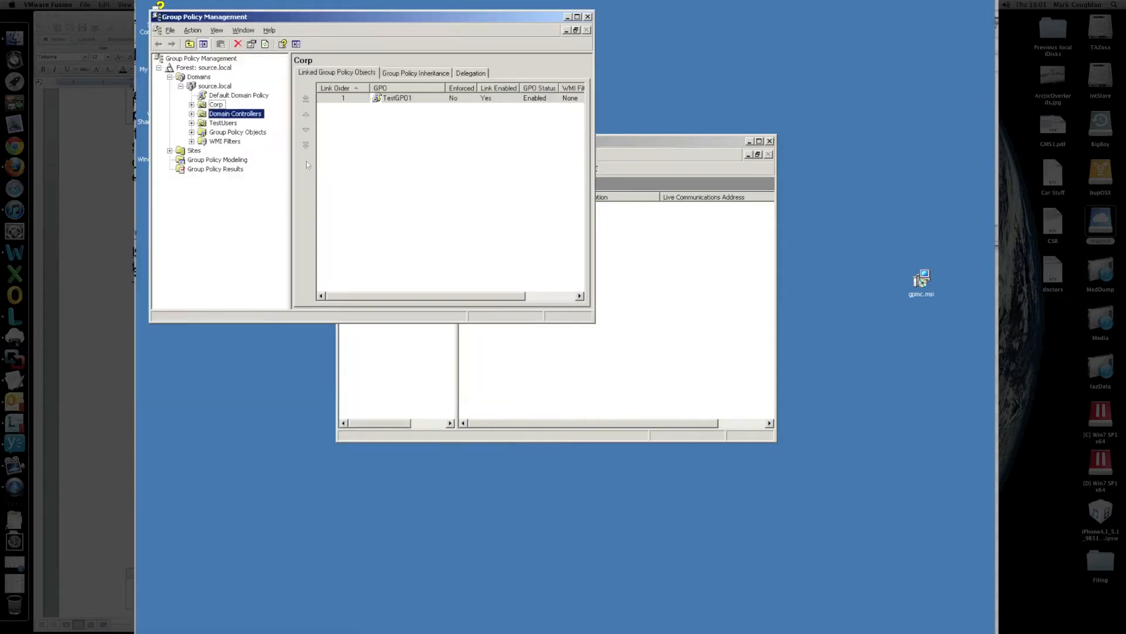
pyautogui.press('Up')
pyautogui.press('Right')
pyautogui.press('Down')
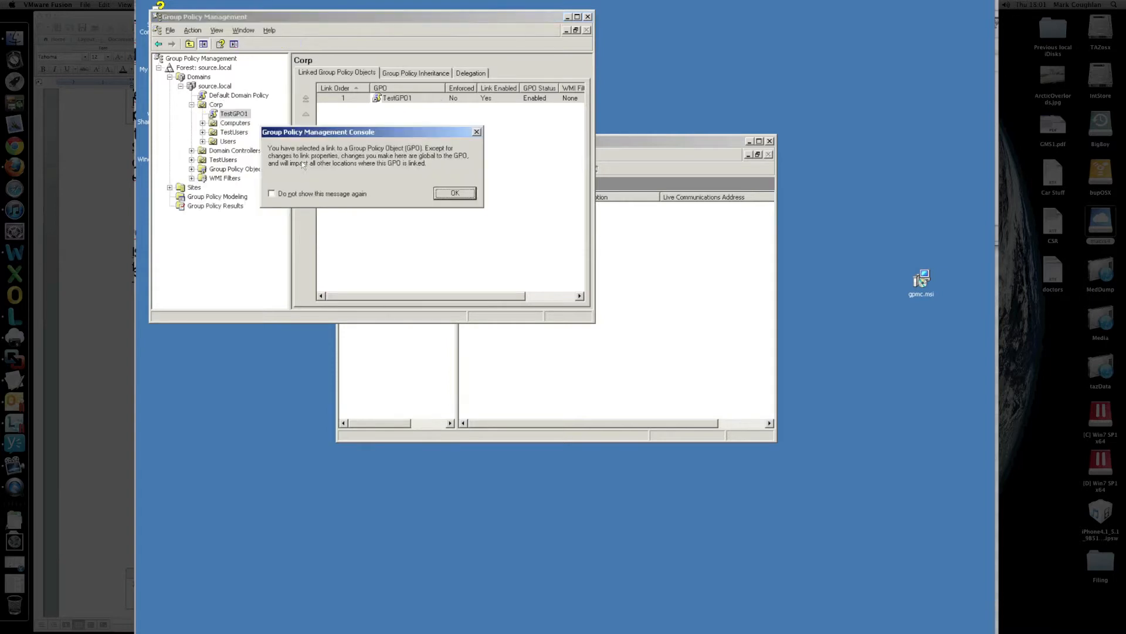
pyautogui.press('Return')
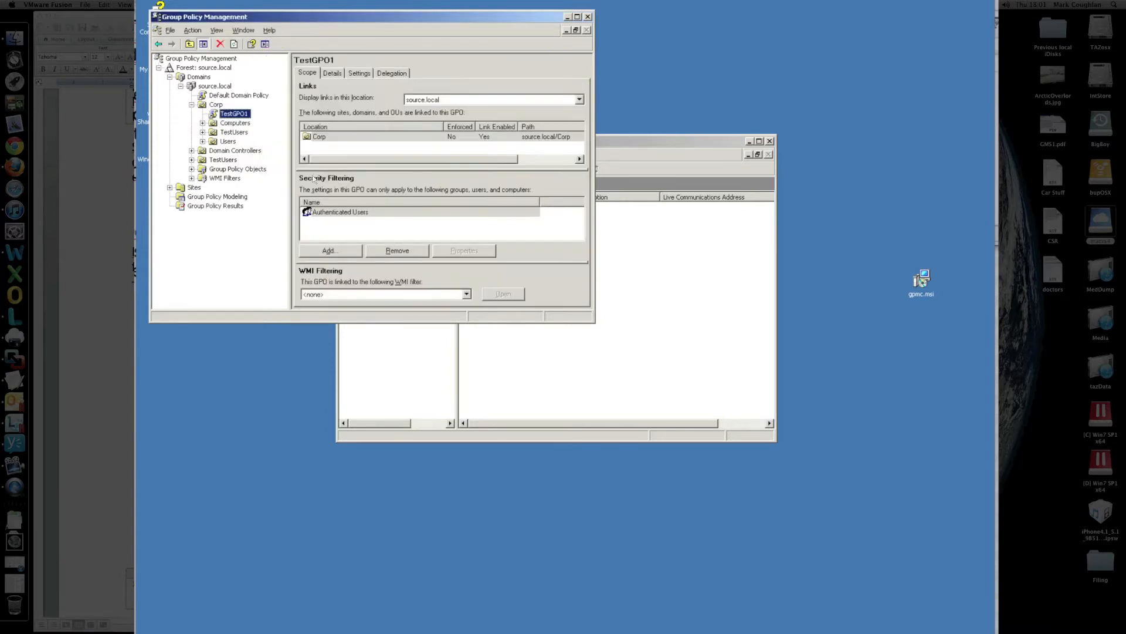
pyautogui.press('Down')
pyautogui.press('Down')
pyautogui.press('Down')
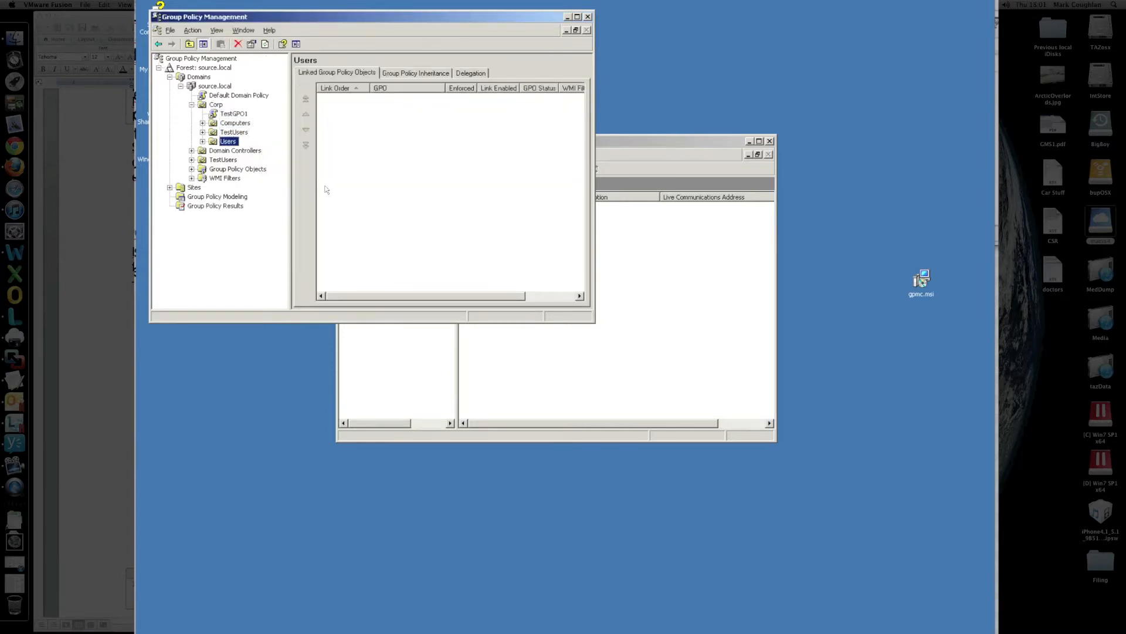
pyautogui.click(644, 299)
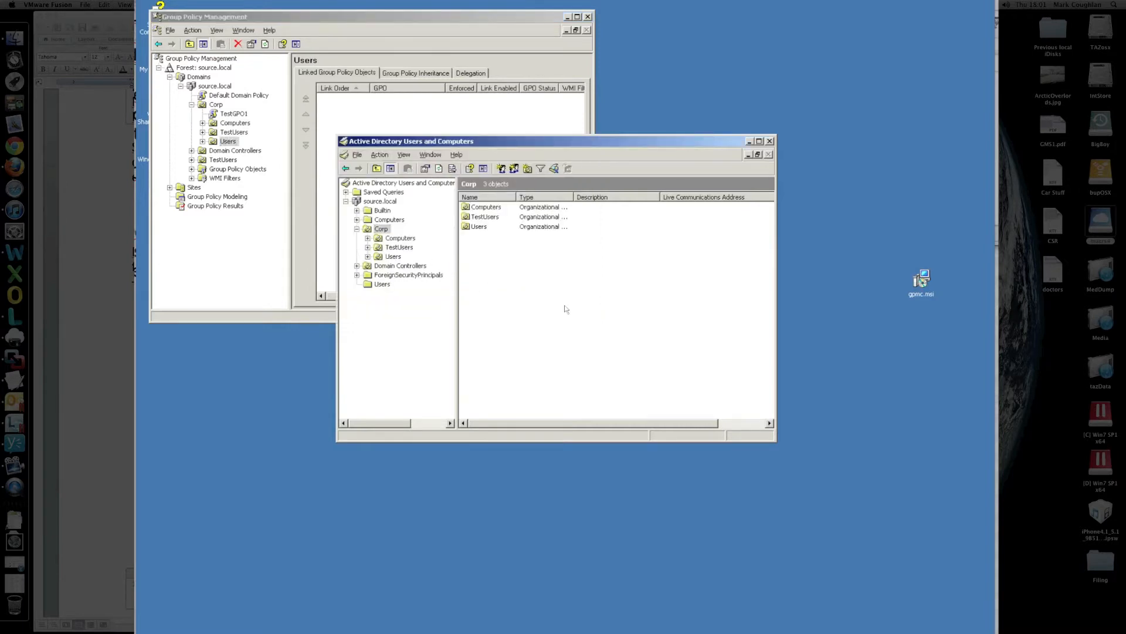
# Refresh Corp, widen the Name column, sort by type and select the DomainLocalGroup and UniversalGroup entries.
pyautogui.press('F5')
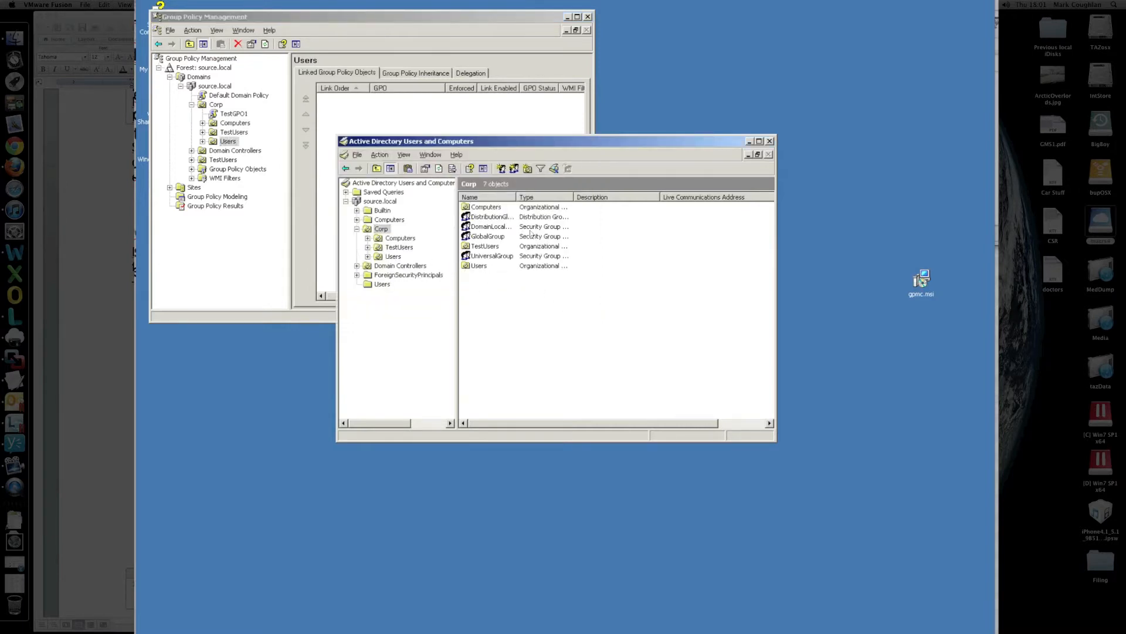
pyautogui.moveTo(518, 197); pyautogui.dragTo(597, 197)
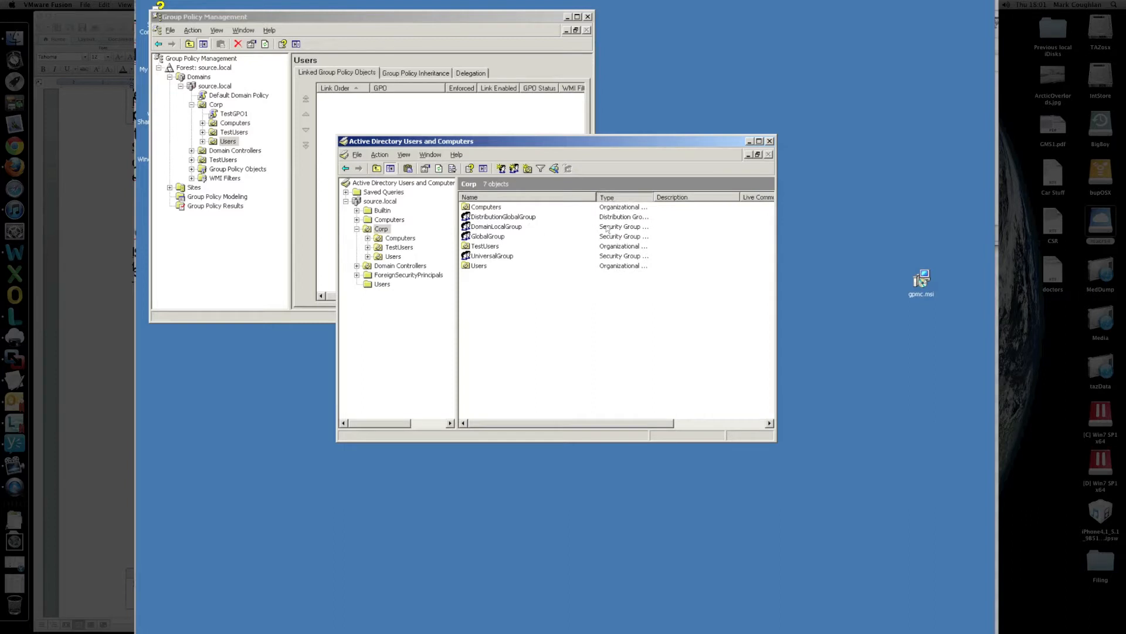
pyautogui.click(616, 197)
pyautogui.click(515, 232)
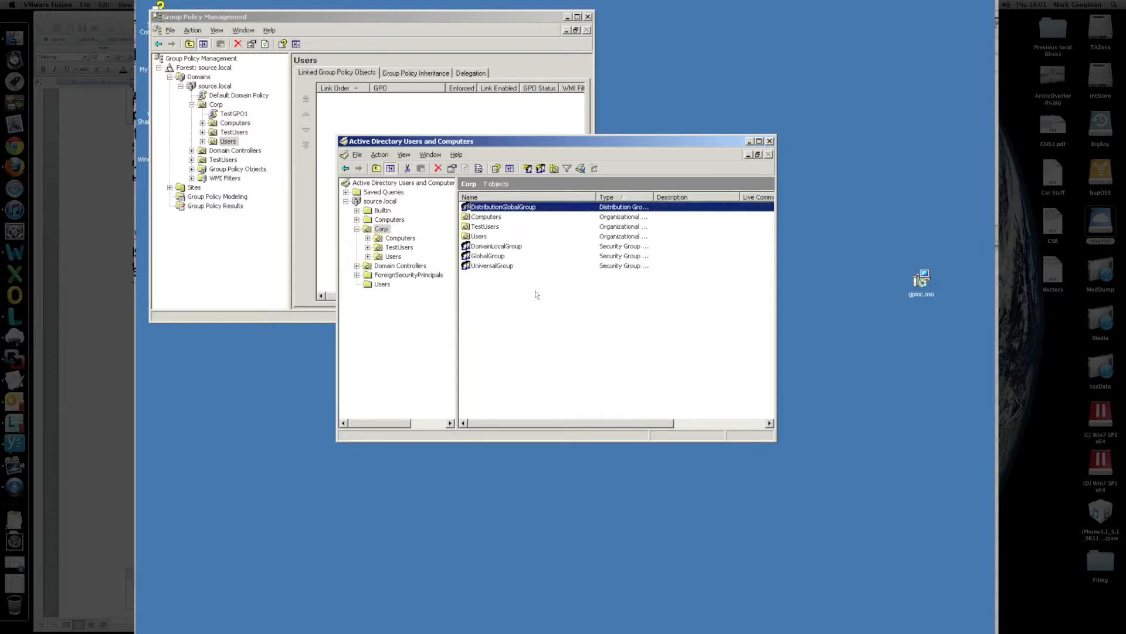
pyautogui.click(498, 245)
pyautogui.click(516, 267)
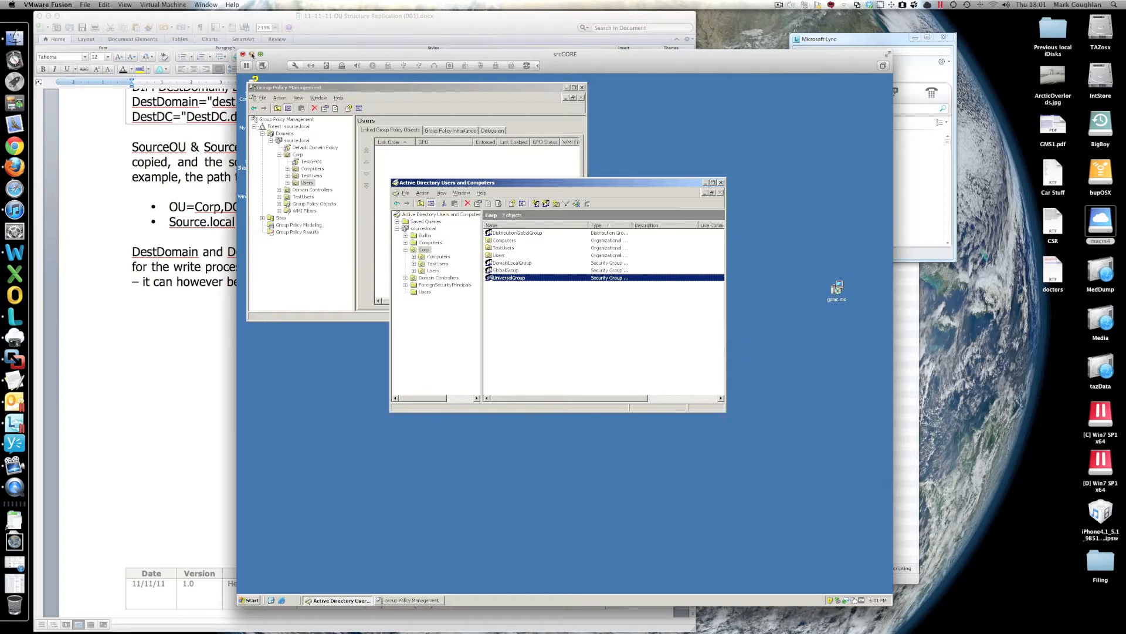
# Minimize the source VM and launch dsa.msc on the target VM, expanding the lgcloud.local domain tree.
pyautogui.click(252, 55)
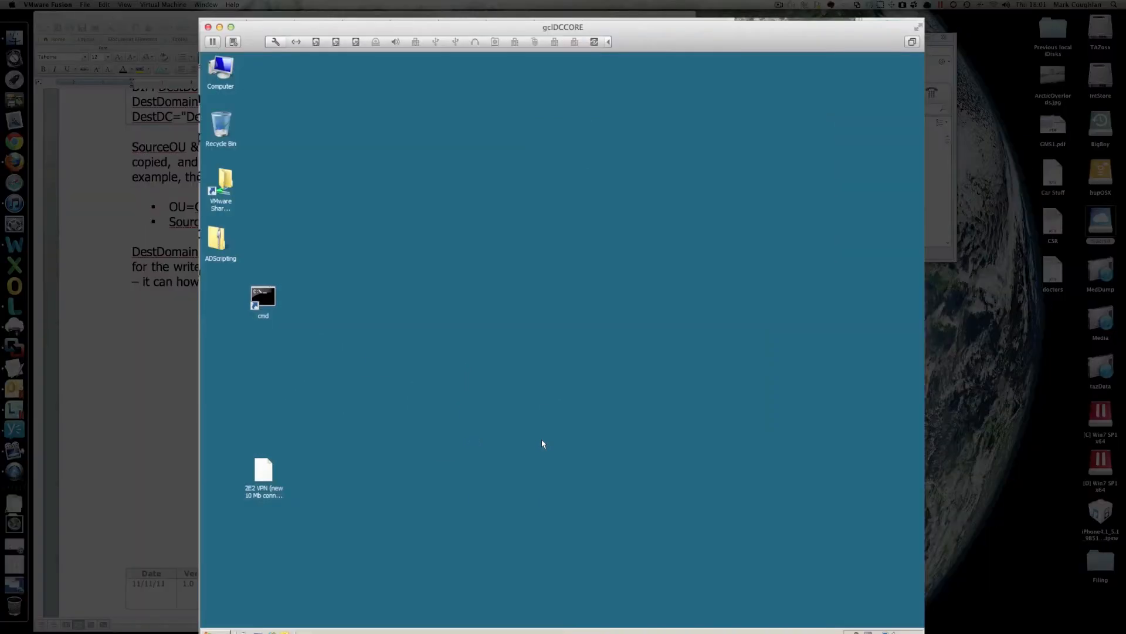
pyautogui.press('super')
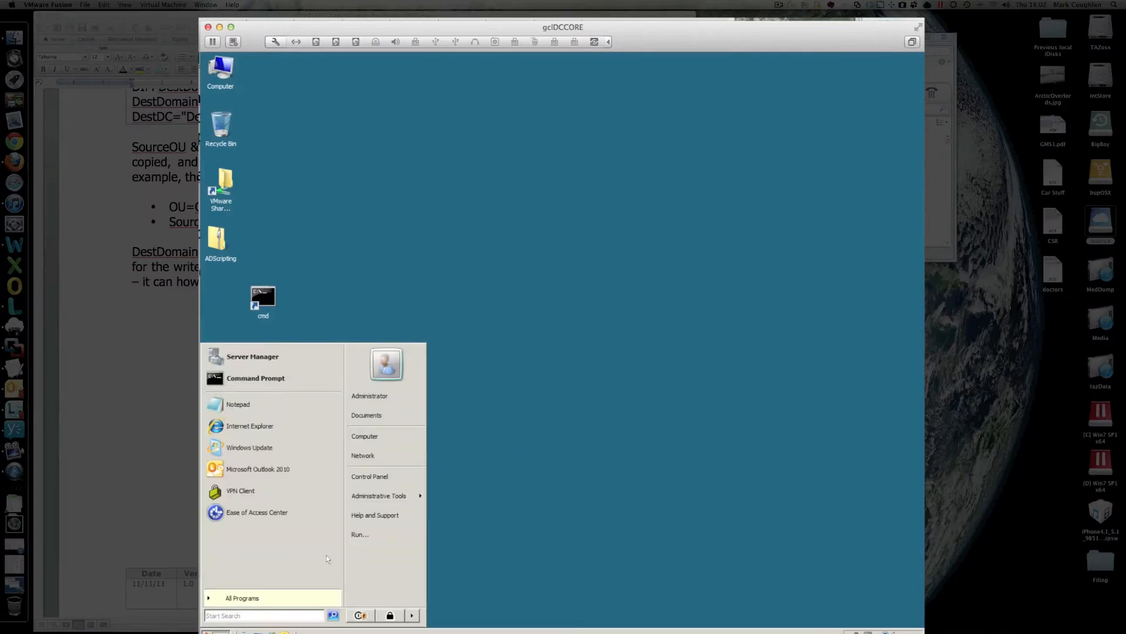
pyautogui.write('dsa.msc')
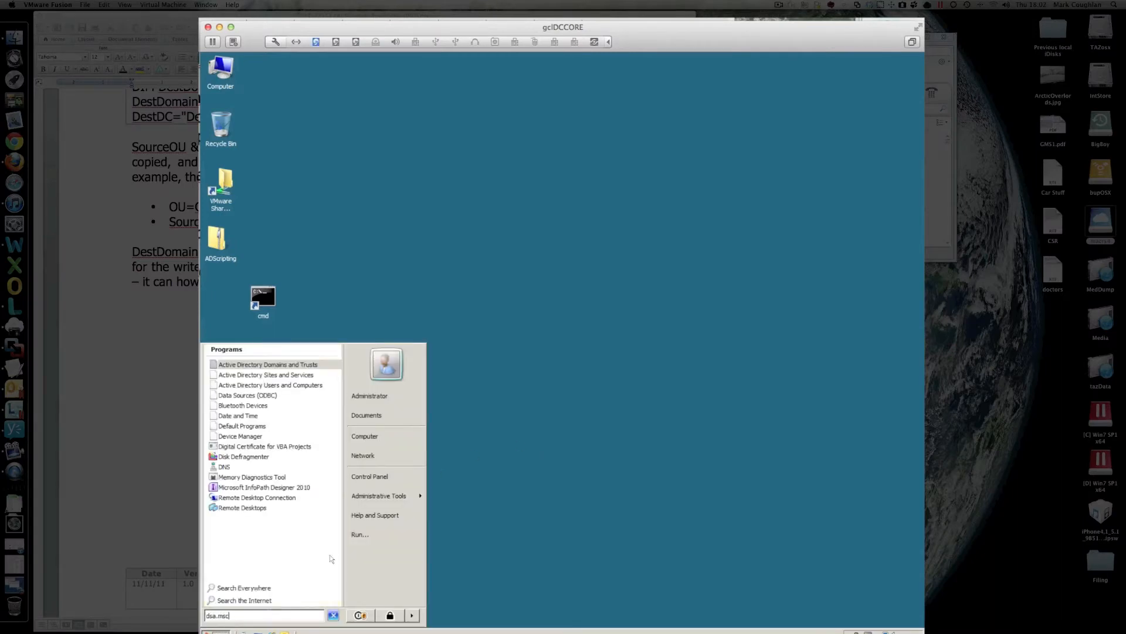
pyautogui.press('Return')
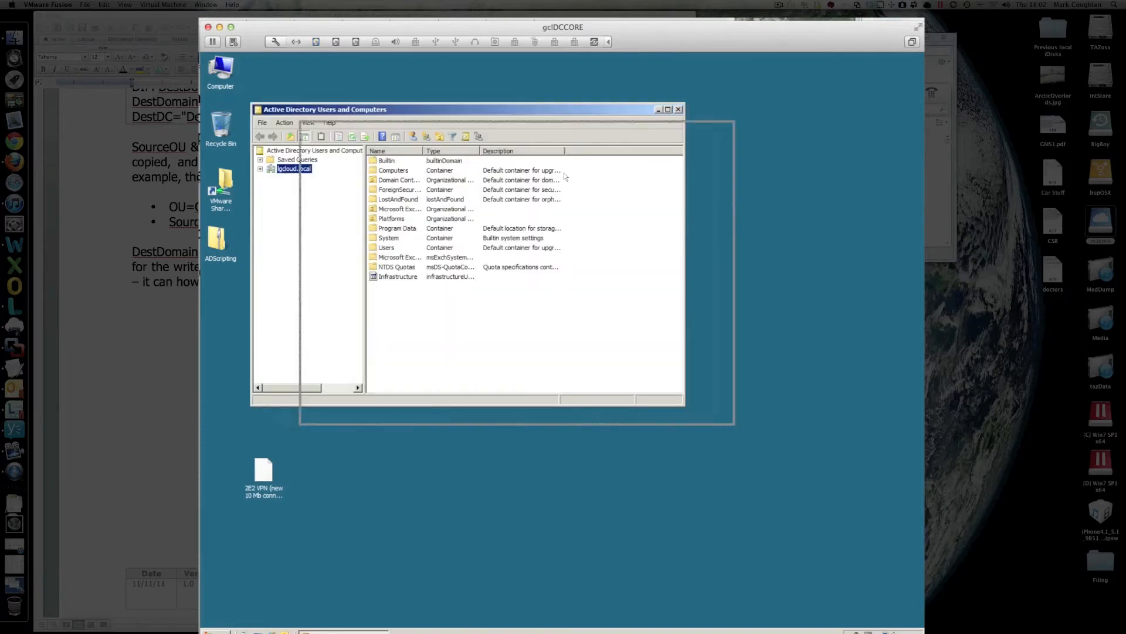
pyautogui.moveTo(440, 109); pyautogui.dragTo(547, 135)
pyautogui.click(378, 195)
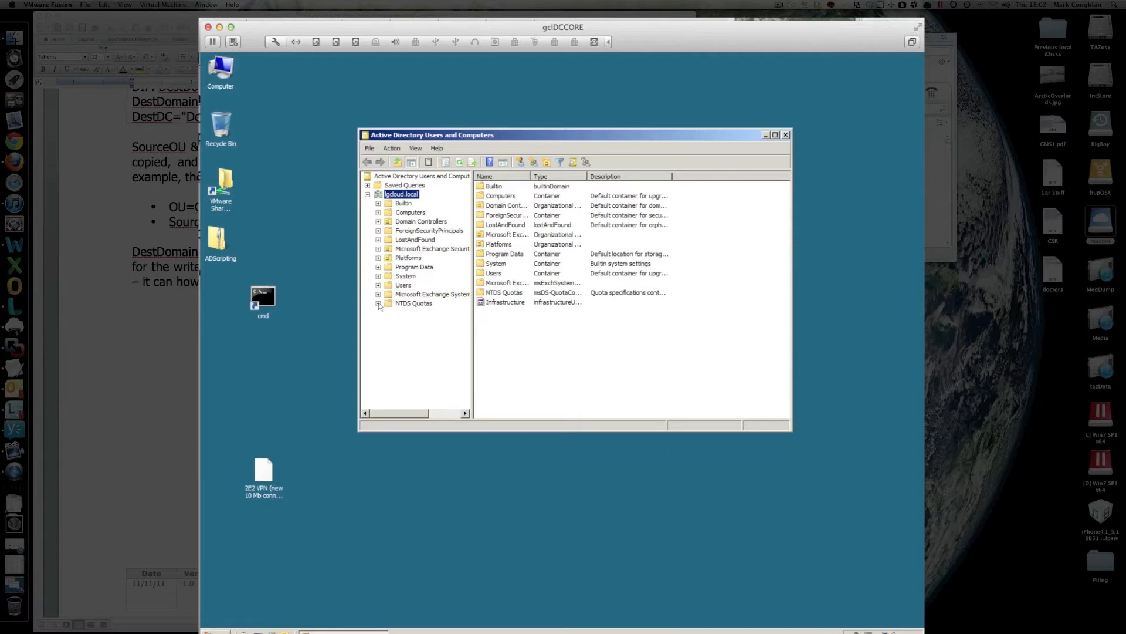
# In a command prompt, change to K:\SyncTool\ADScripting, listing each folder's contents along the way.
pyautogui.doubleClick(263, 299)
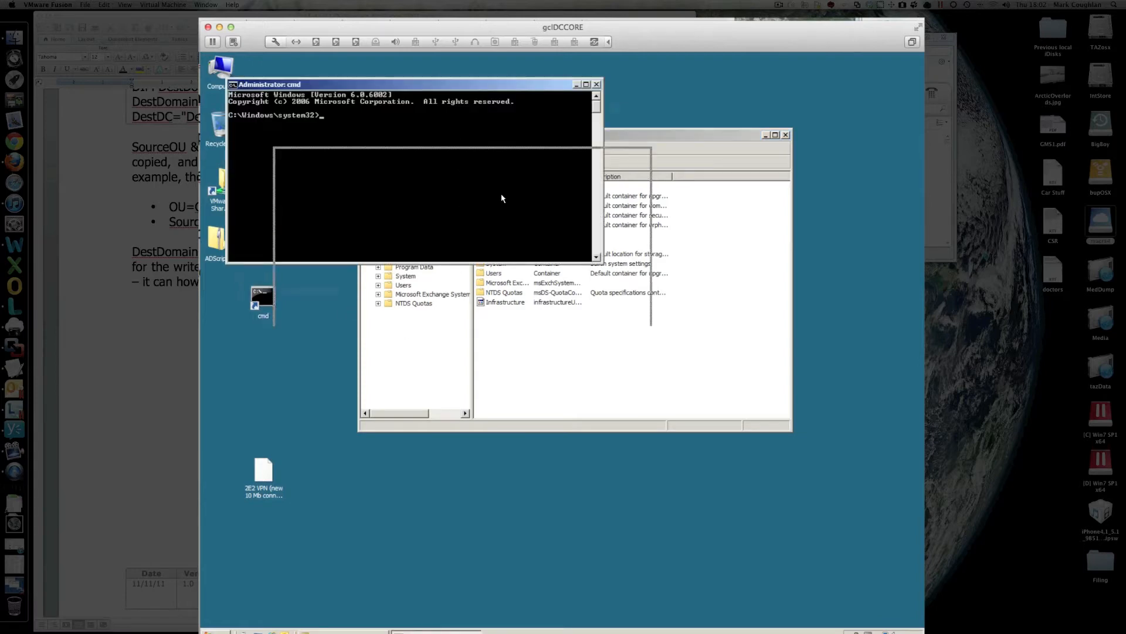
pyautogui.moveTo(405, 85); pyautogui.dragTo(594, 284)
pyautogui.write('k:')
pyautogui.press('Return')
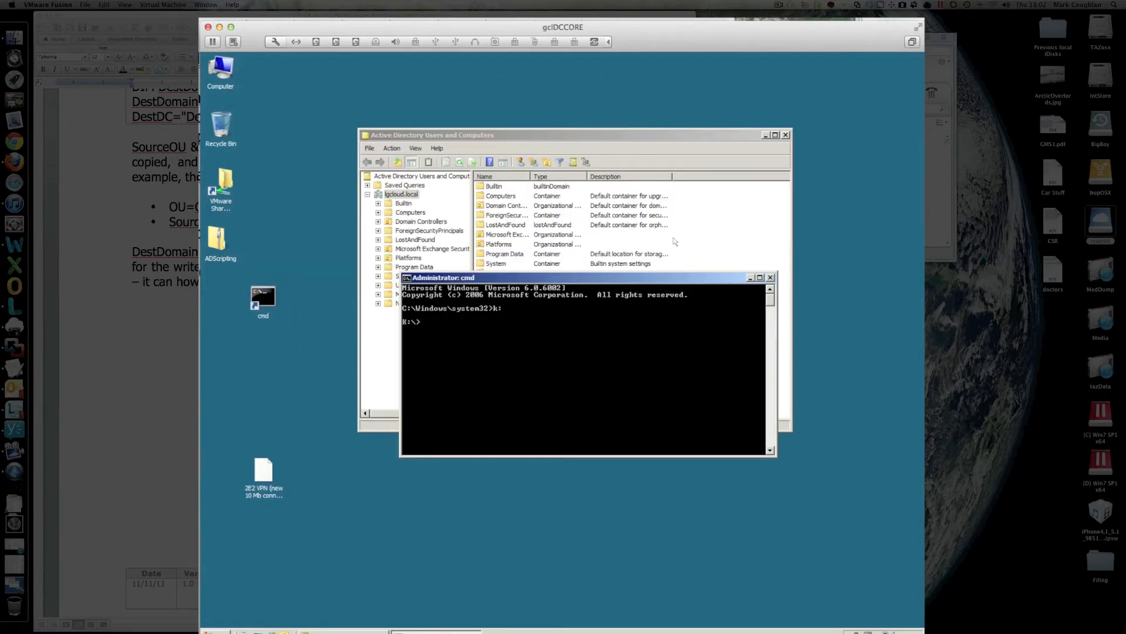
pyautogui.write('dir')
pyautogui.press('Return')
pyautogui.write('ncTool')
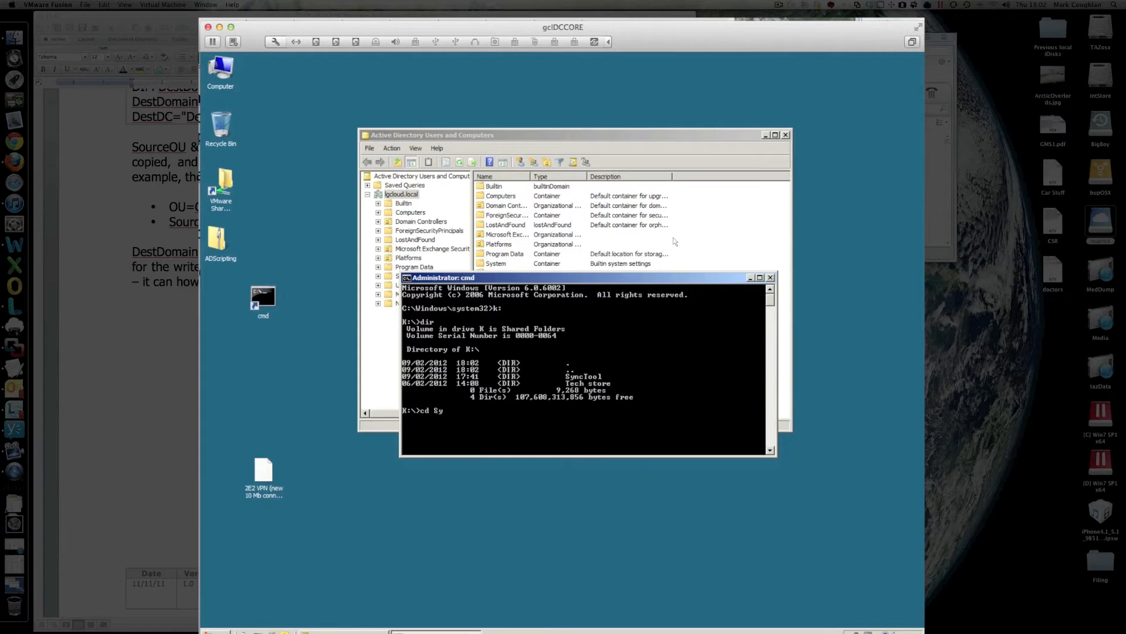
pyautogui.press('Return')
pyautogui.write('dir')
pyautogui.press('Return')
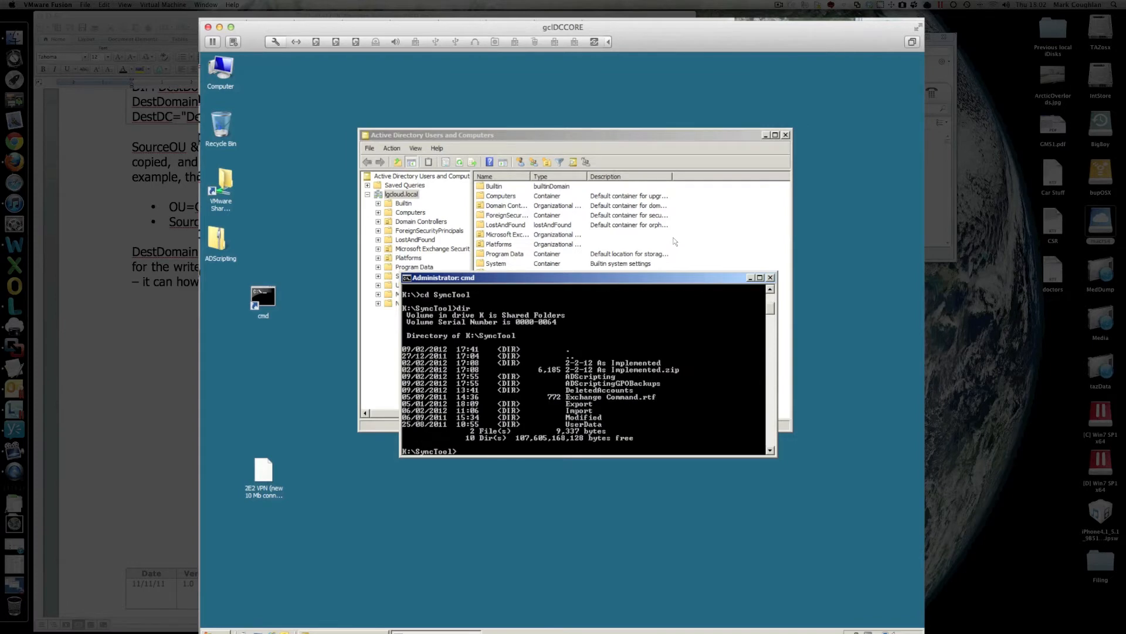
pyautogui.write('cd Ad')
pyautogui.write('Scripting')
pyautogui.press('Return')
pyautogui.write('dir')
pyautogui.press('Return')
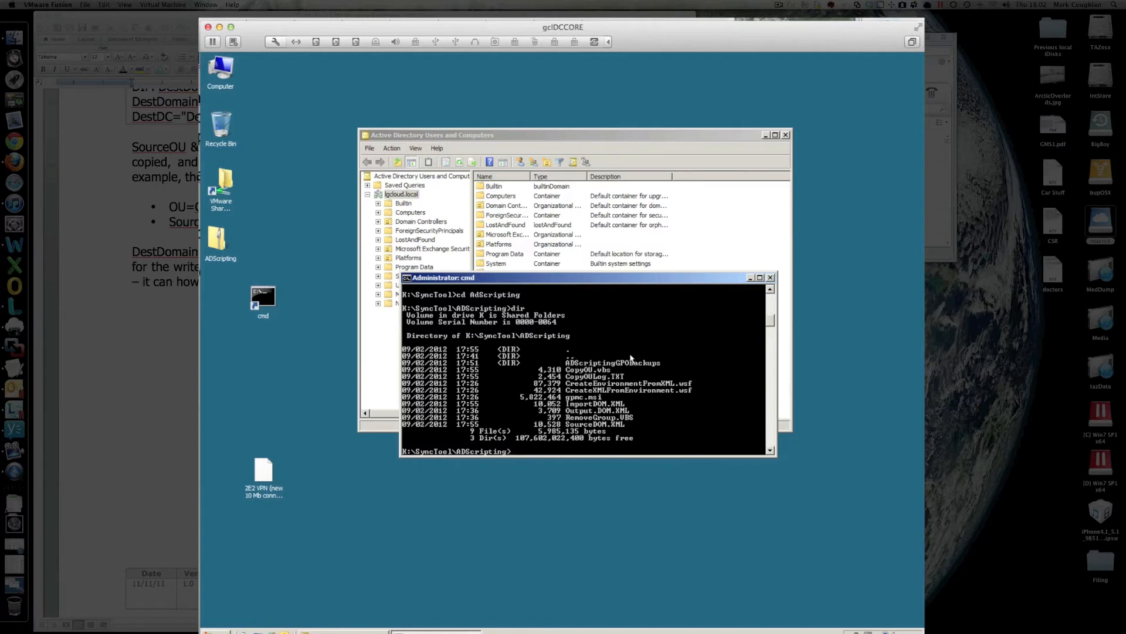
pyautogui.write('cscript ')
pyautogui.write('CopyOU.')
pyautogui.write('vbs')
# Run cscript CopyOU.vbs to copy the OUs, groups and GPOs into the target domain.
pyautogui.press('Return')
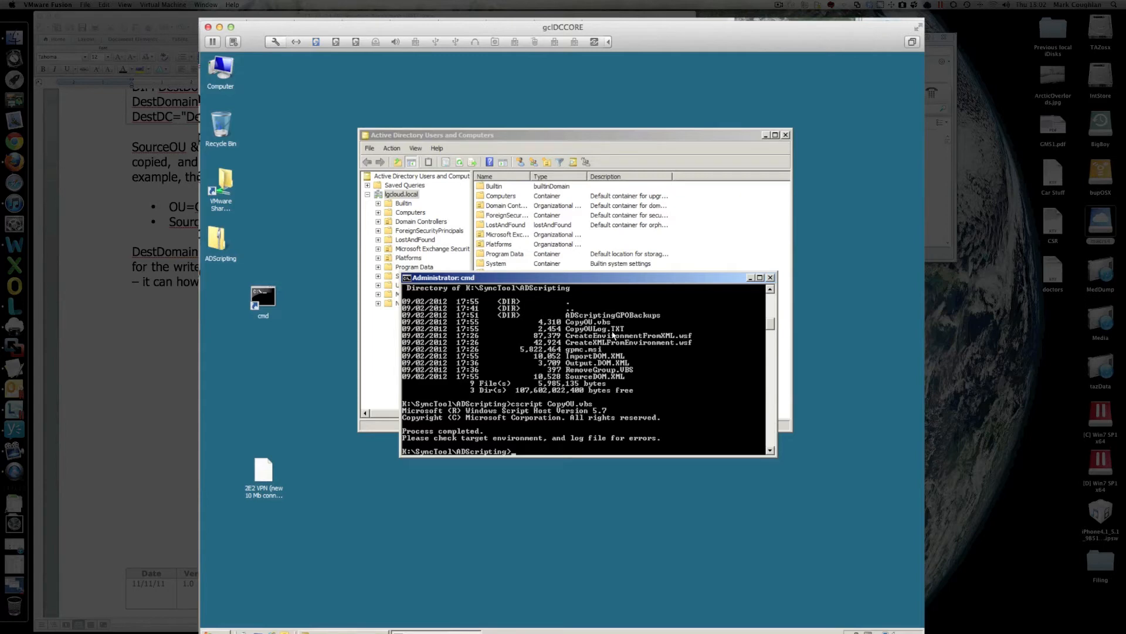
pyautogui.write('start .')
# Open CopyOULog.txt from the ADScripting folder in Notepad and mark the export command line.
pyautogui.press('Return')
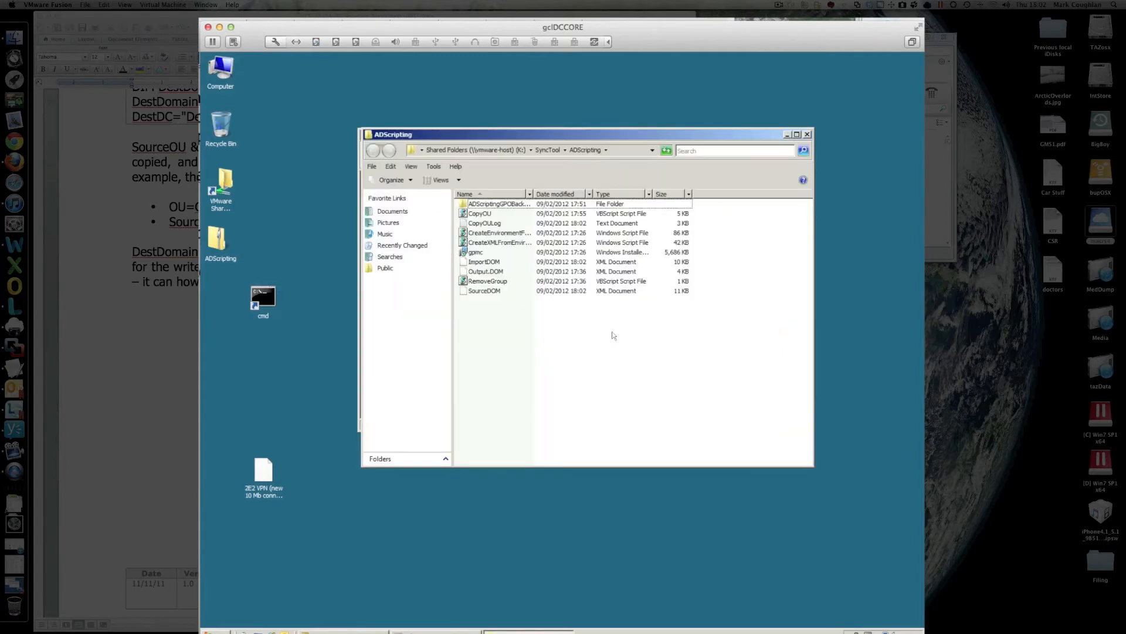
pyautogui.doubleClick(507, 233)
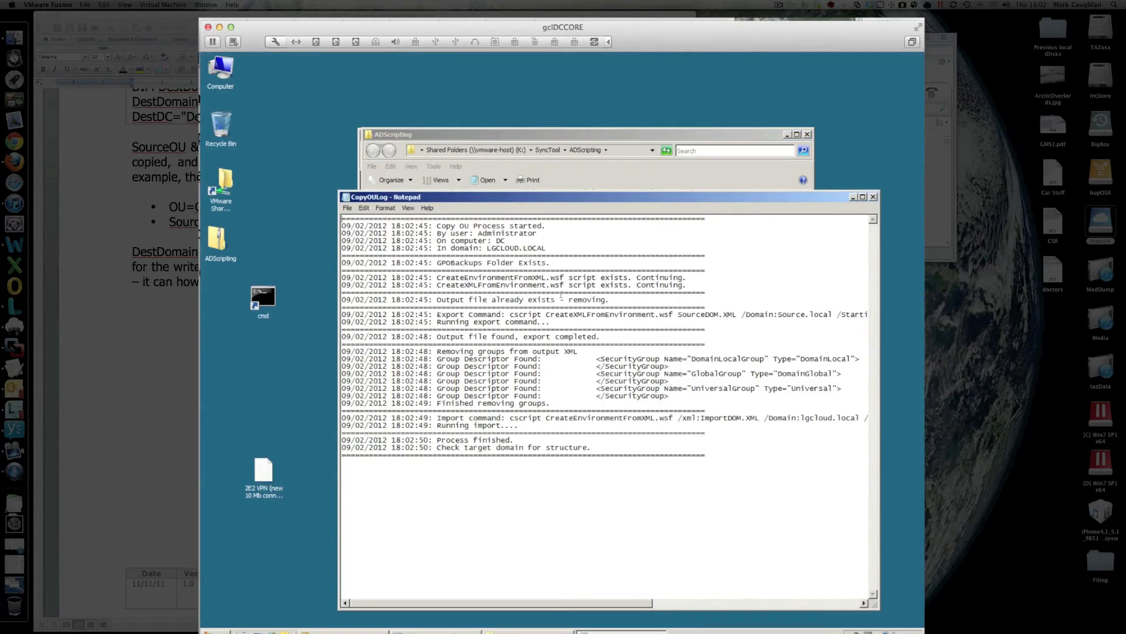
pyautogui.moveTo(511, 315); pyautogui.dragTo(858, 316)
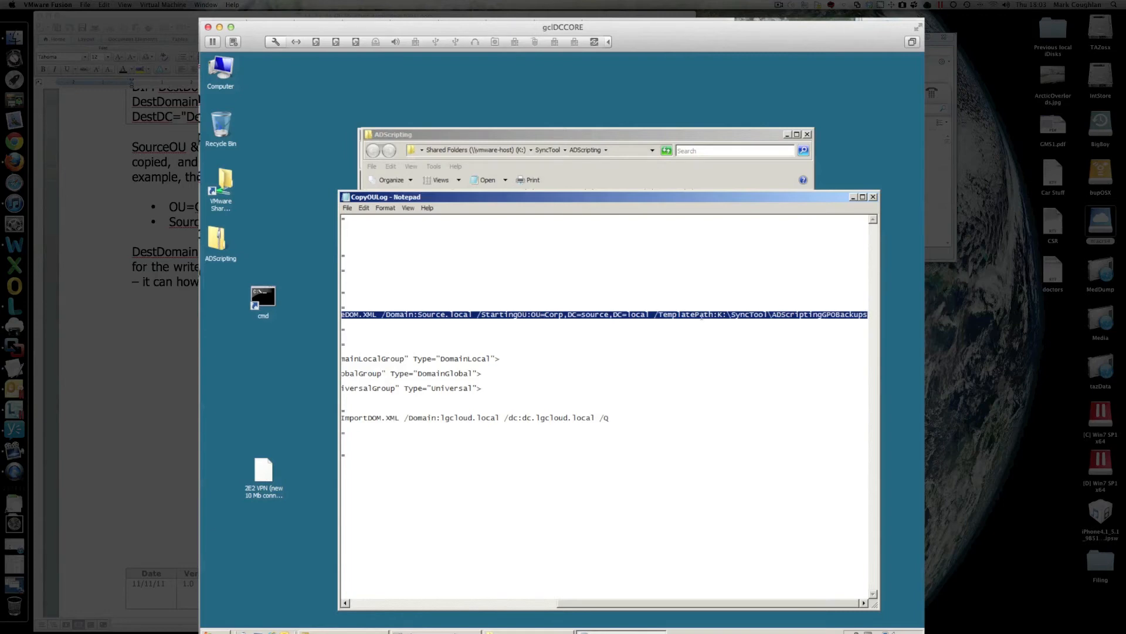
pyautogui.moveTo(846, 603); pyautogui.dragTo(441, 602)
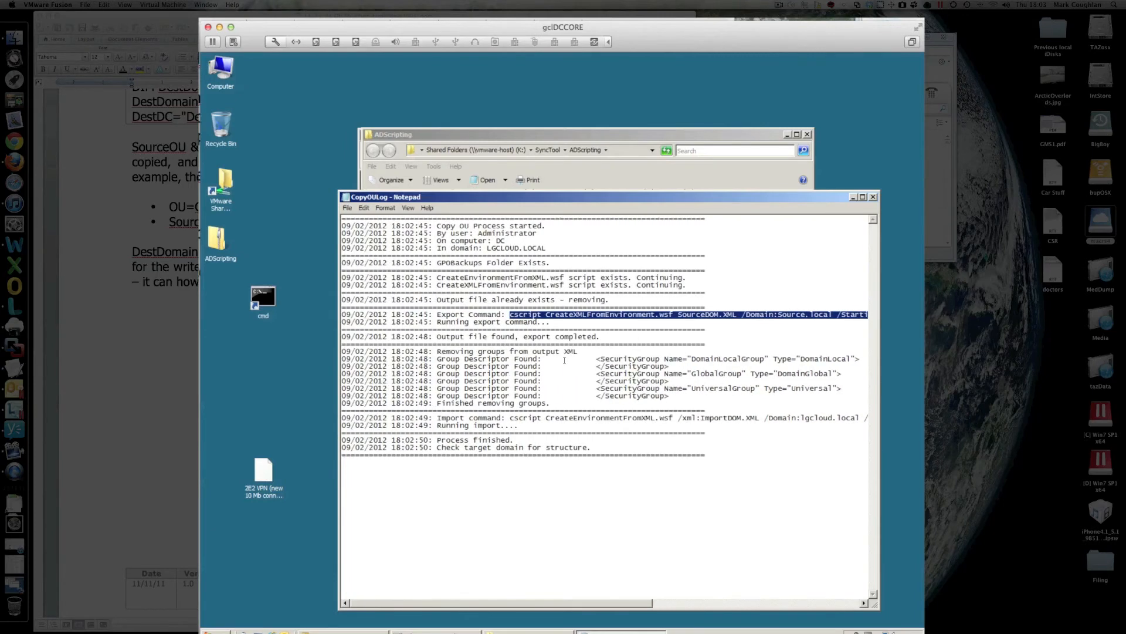
# Mark the removed security groups lines and the full import command entry in the log.
pyautogui.moveTo(343, 351); pyautogui.dragTo(670, 397)
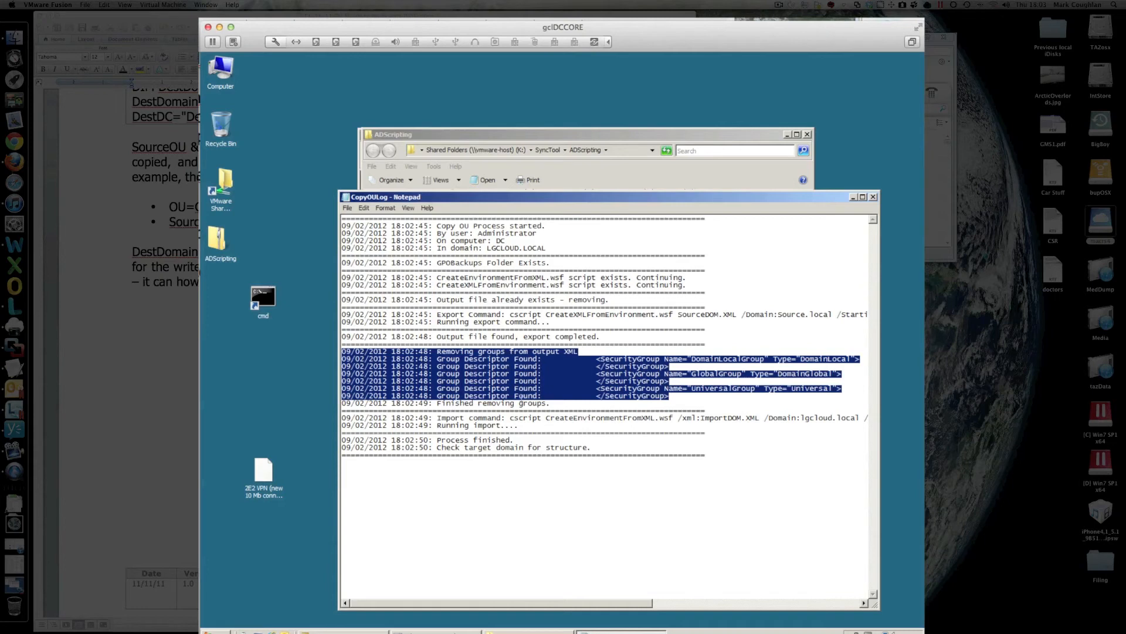
pyautogui.moveTo(511, 417); pyautogui.dragTo(519, 426)
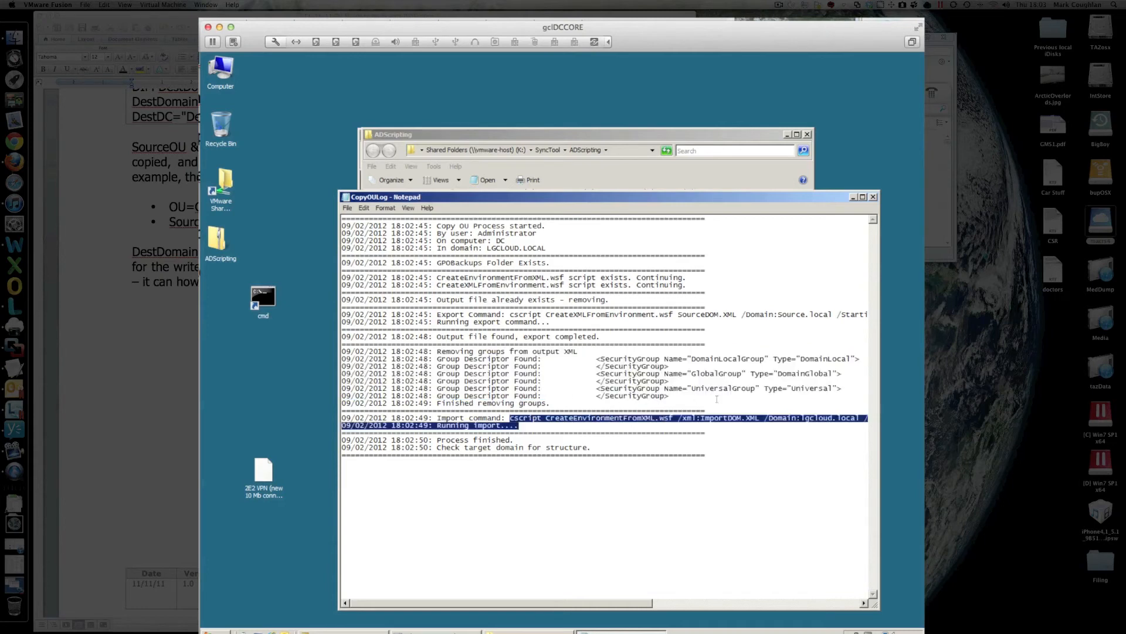
pyautogui.moveTo(801, 398); pyautogui.dragTo(806, 398)
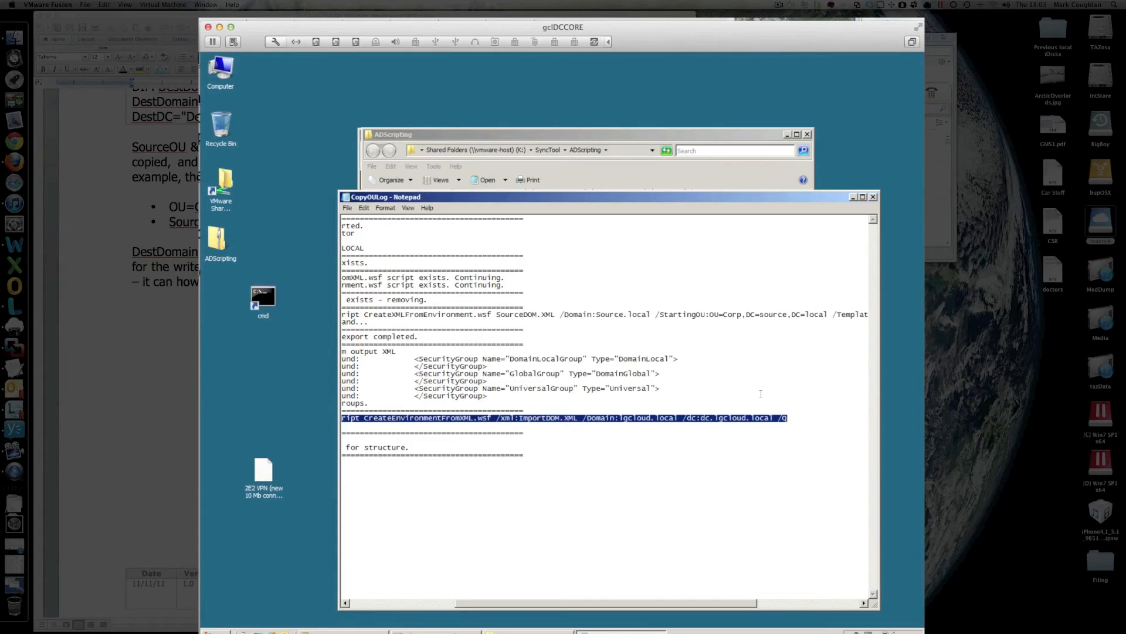
# Close the folder windows, refresh ADUC and expand the newly copied Corp OU in lgcloud.local.
pyautogui.click(873, 196)
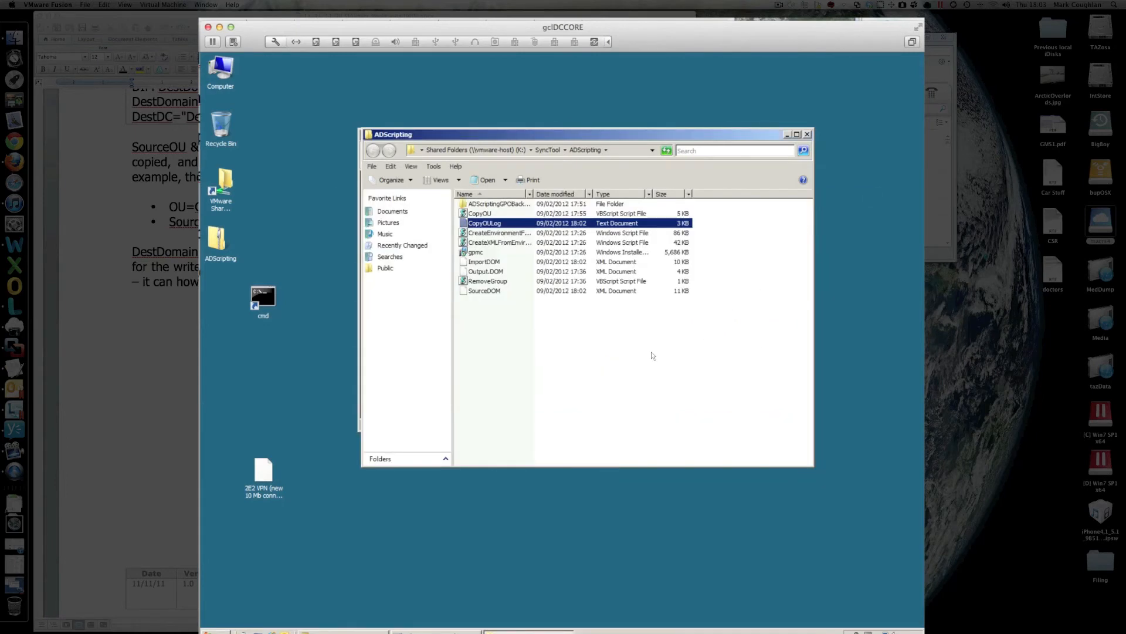
pyautogui.click(809, 133)
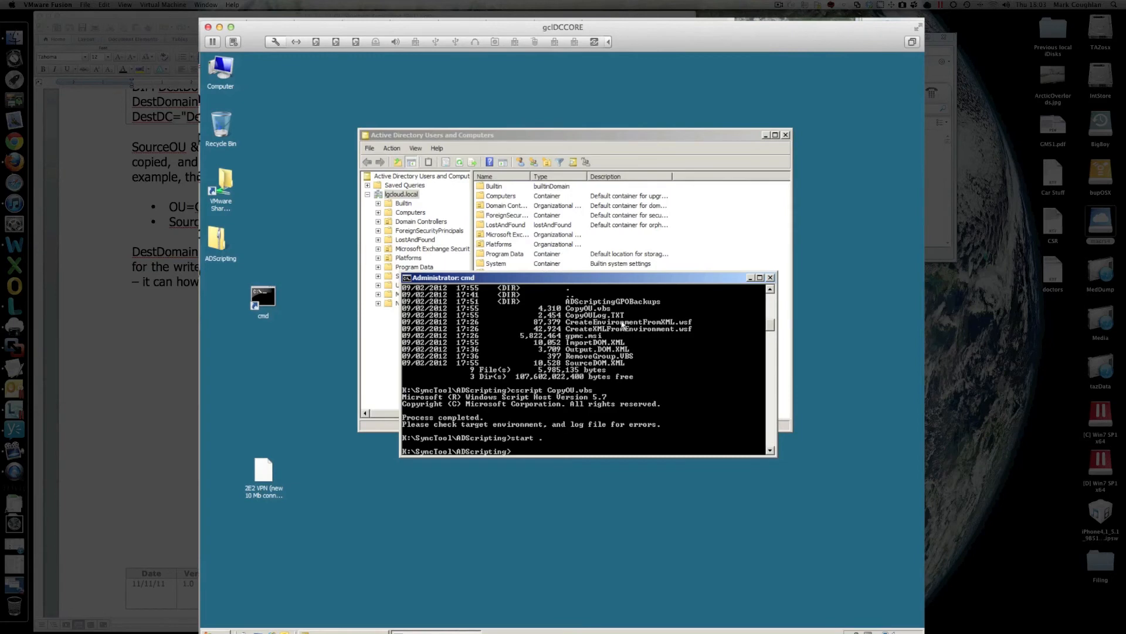
pyautogui.click(651, 200)
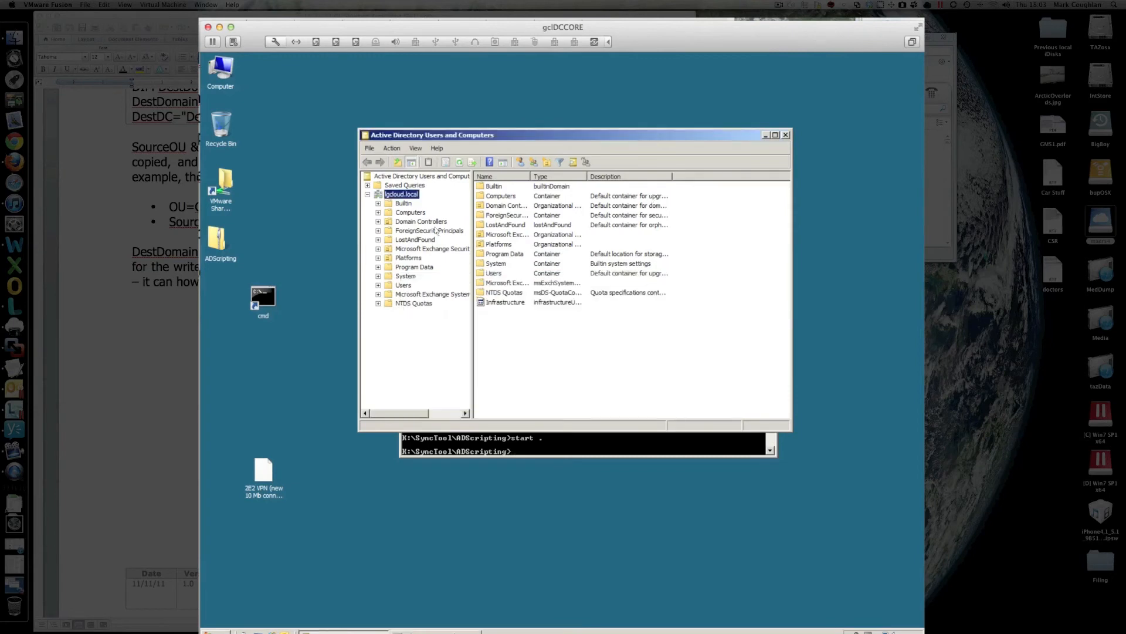
pyautogui.press('F5')
pyautogui.doubleClick(403, 221)
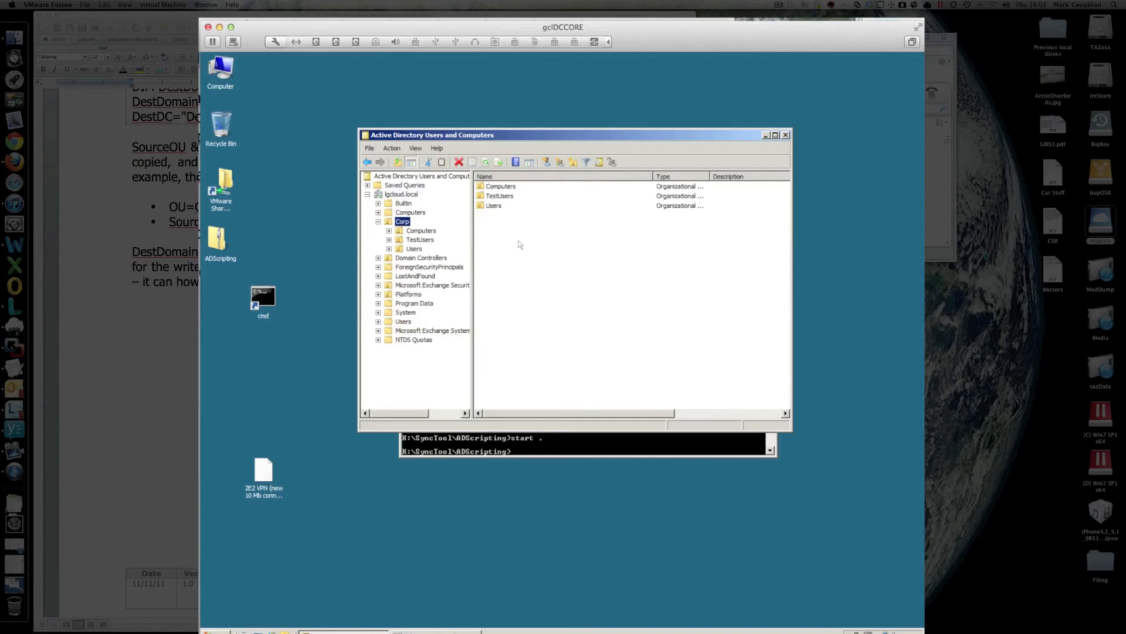
# Step through Corp's Computers, TestUsers and Users child OUs, then return to the Corp listing.
pyautogui.press('Down')
pyautogui.press('Down')
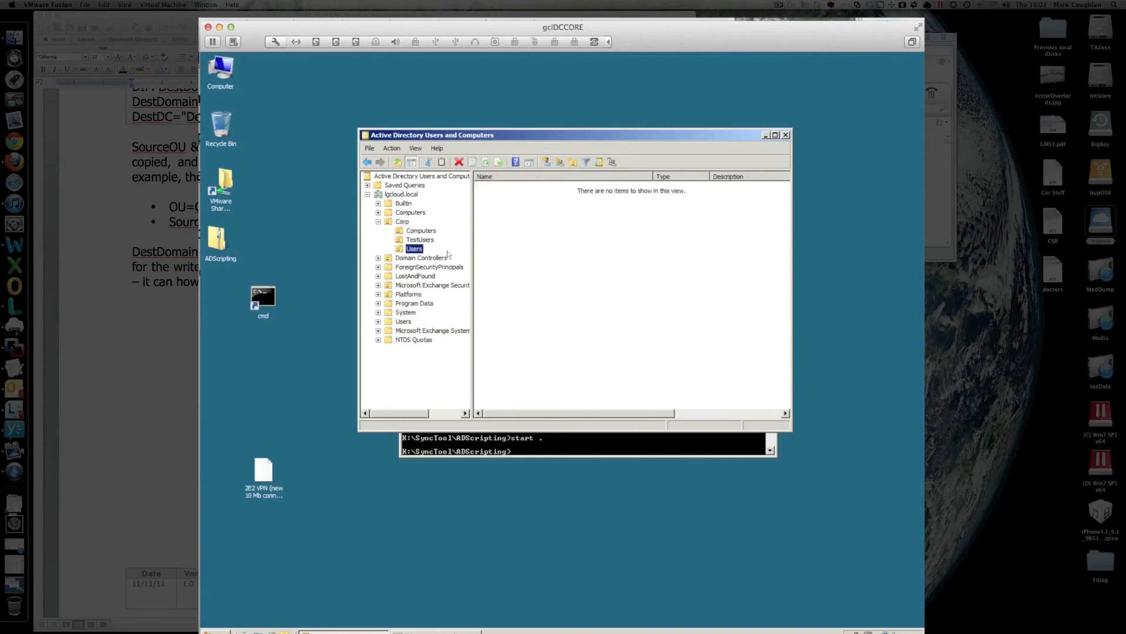
pyautogui.press('Down')
pyautogui.press('Left')
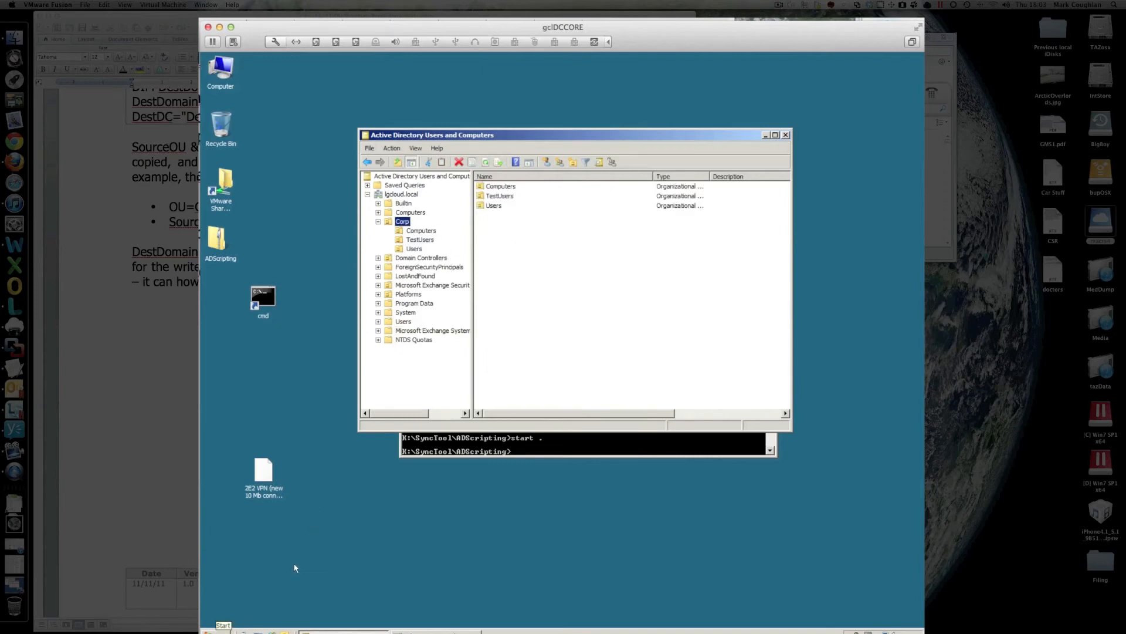
pyautogui.click(224, 626)
pyautogui.moveTo(380, 496)
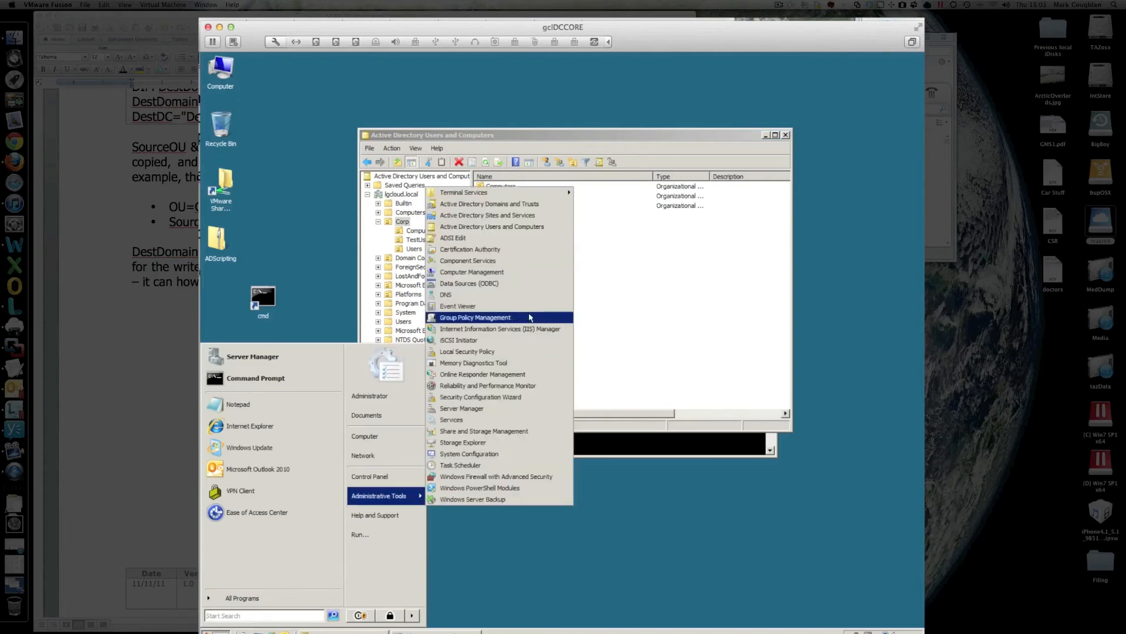
# Launch Group Policy Management on the target and open the TestGPO1 link under Corp for editing.
pyautogui.click(530, 318)
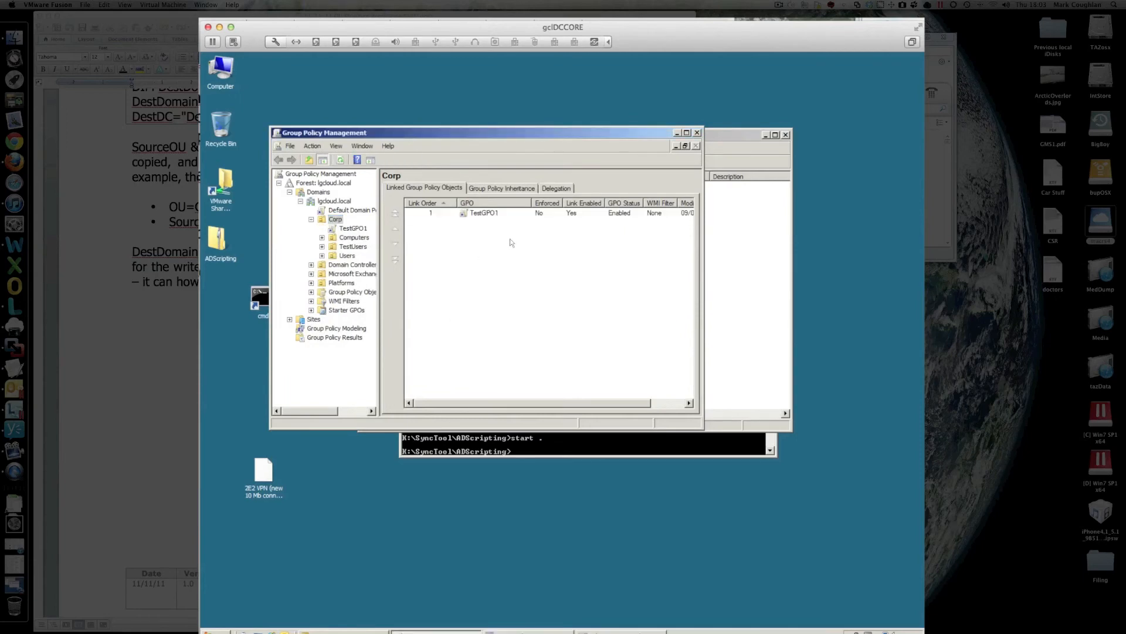
pyautogui.rightClick(492, 214)
pyautogui.click(509, 221)
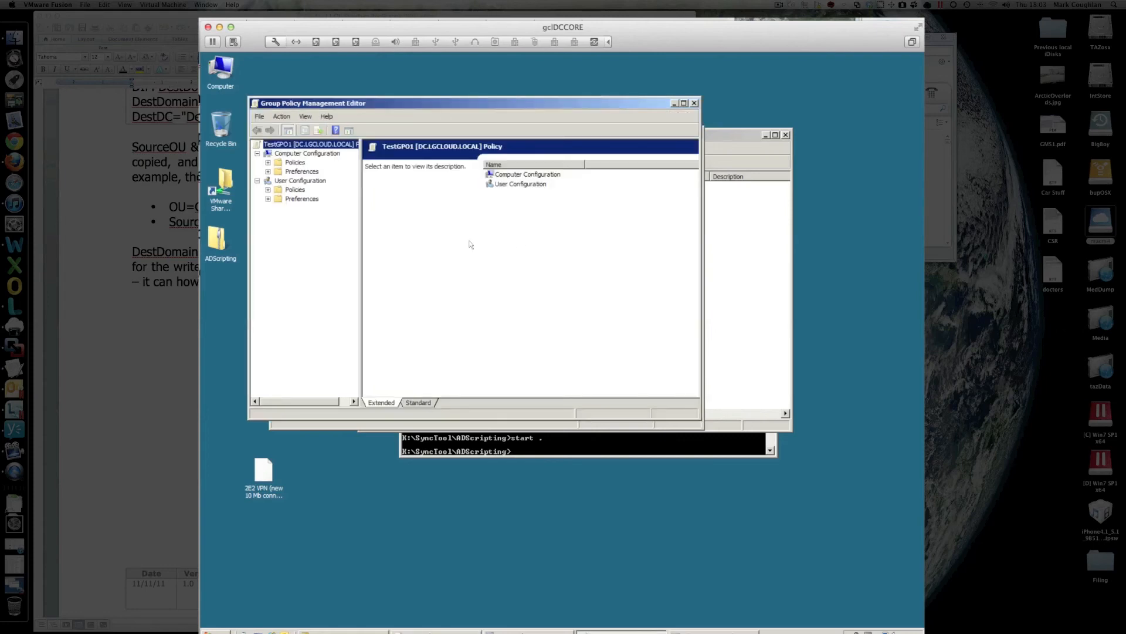
# Drill into Computer Configuration > Administrative Templates > System and view the enabled HTML Help restriction policy.
pyautogui.doubleClick(302, 199)
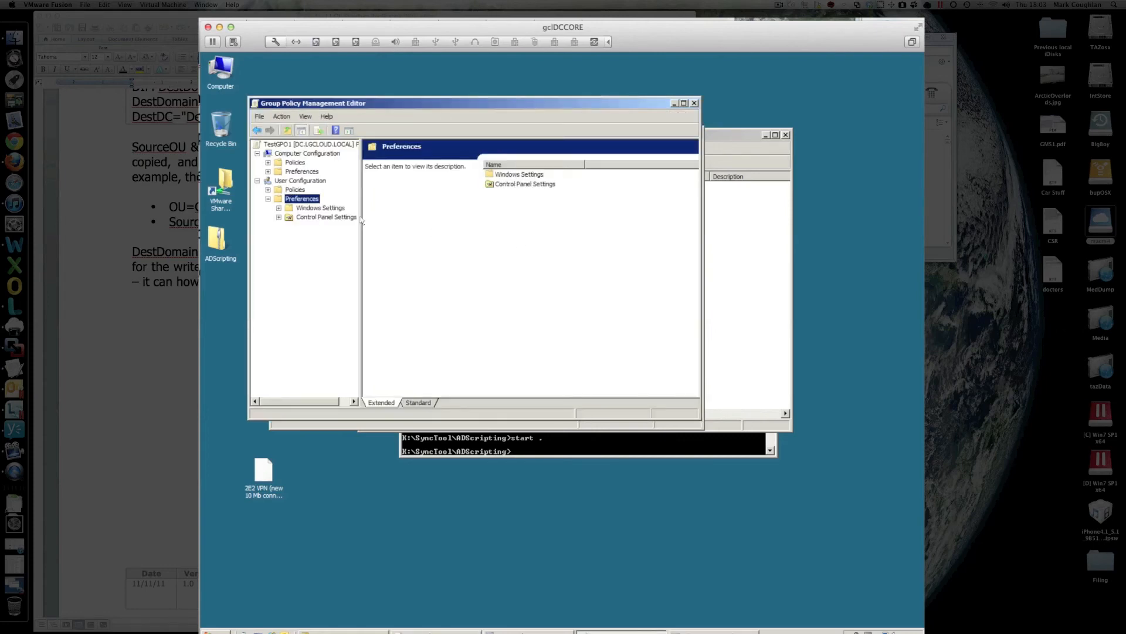
pyautogui.click(294, 162)
pyautogui.doubleClick(324, 190)
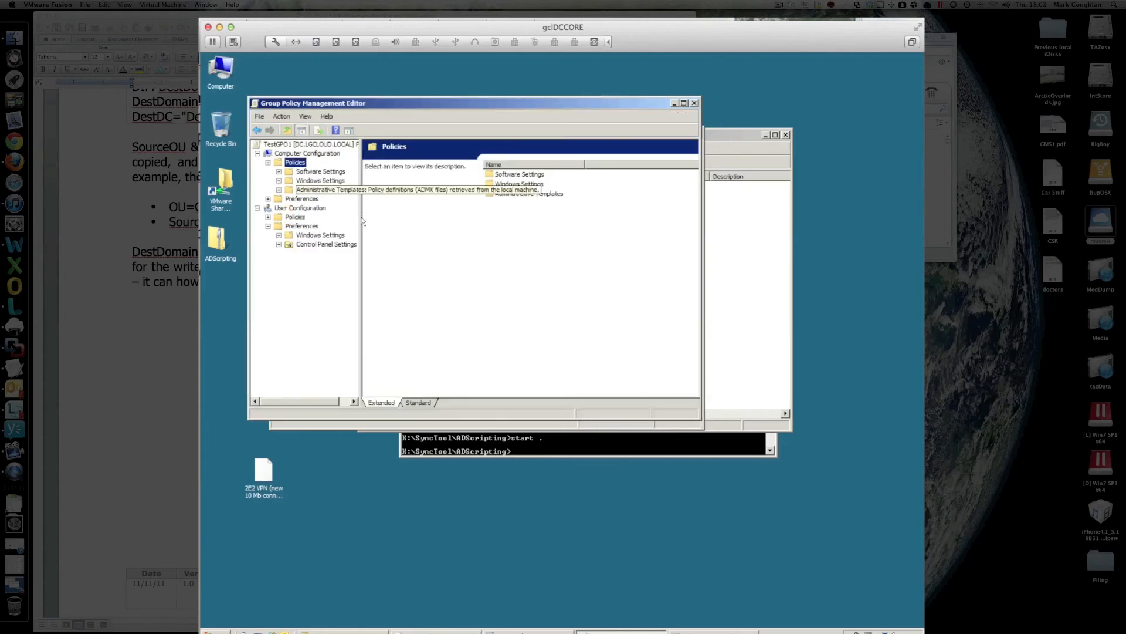
pyautogui.doubleClick(316, 226)
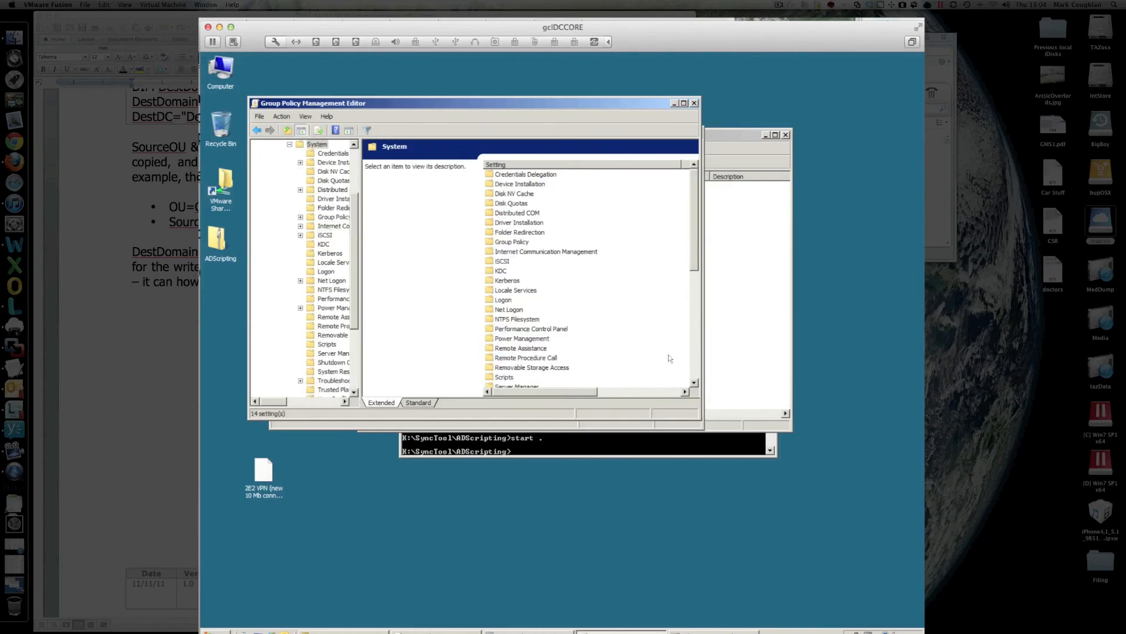
pyautogui.scroll(-5, 666, 355)
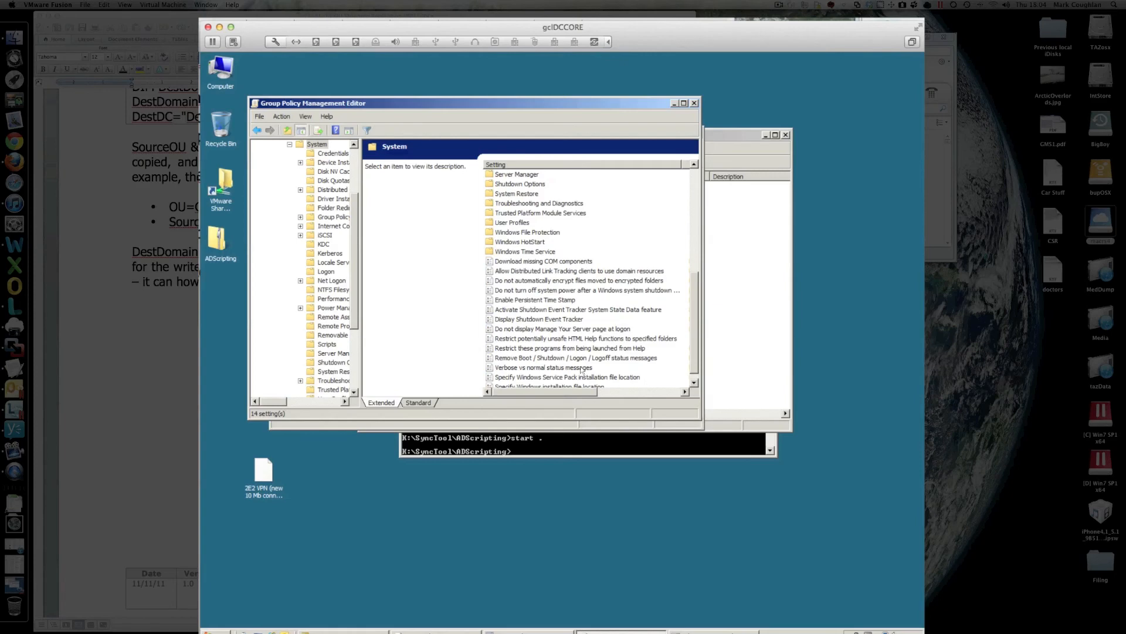
pyautogui.click(581, 339)
pyautogui.hscroll(3, 581, 376)
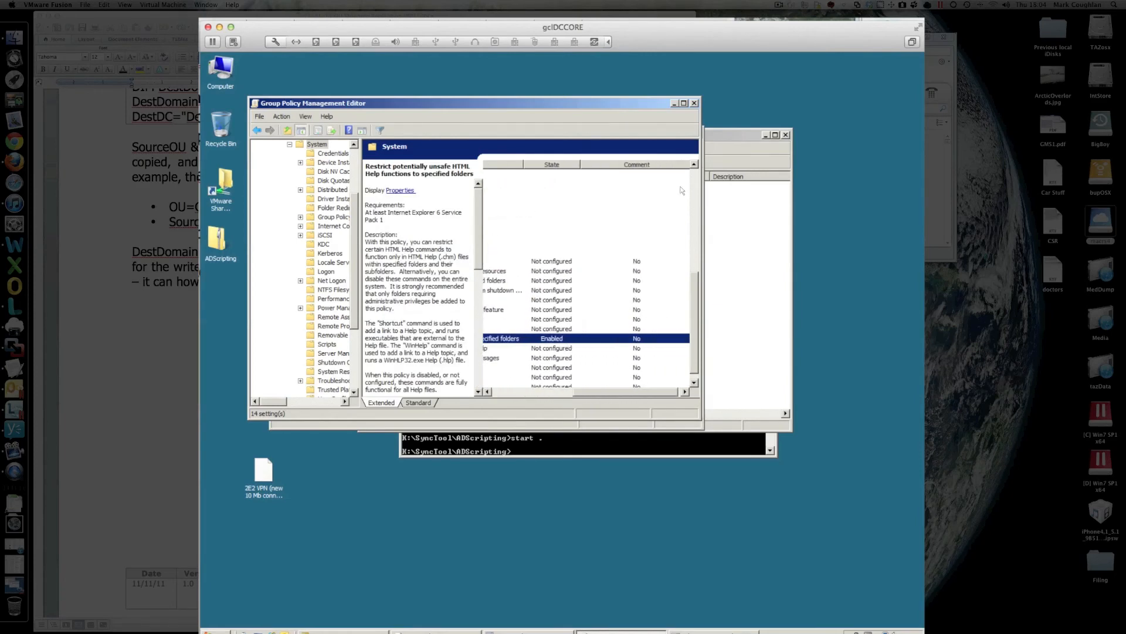
# Close the policy editor and the Group Policy Management console.
pyautogui.click(695, 103)
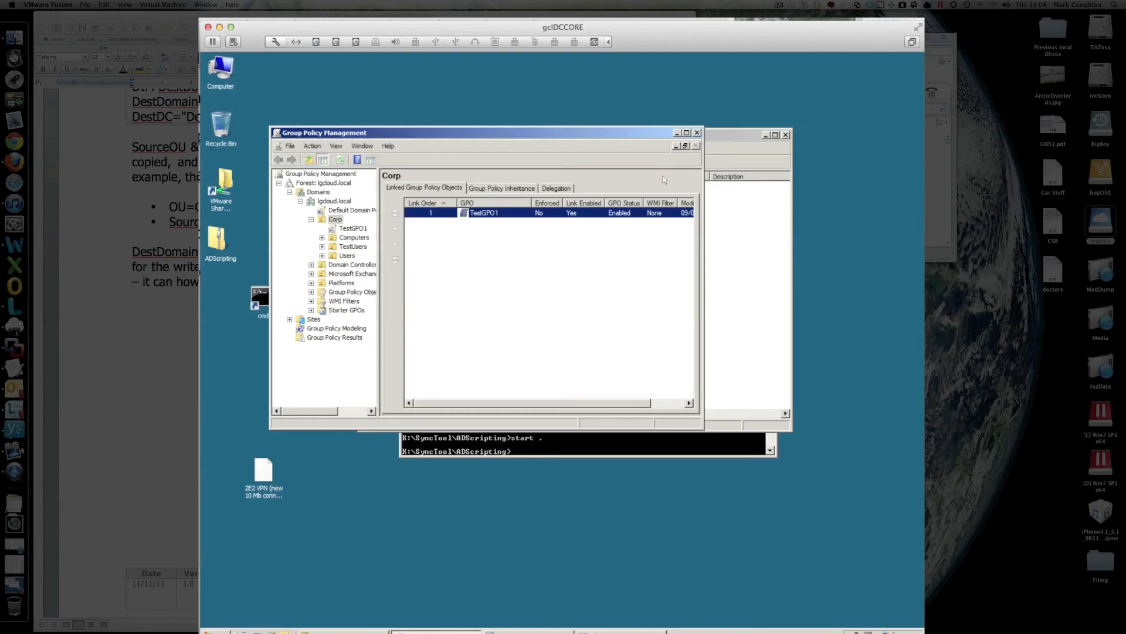
pyautogui.click(697, 133)
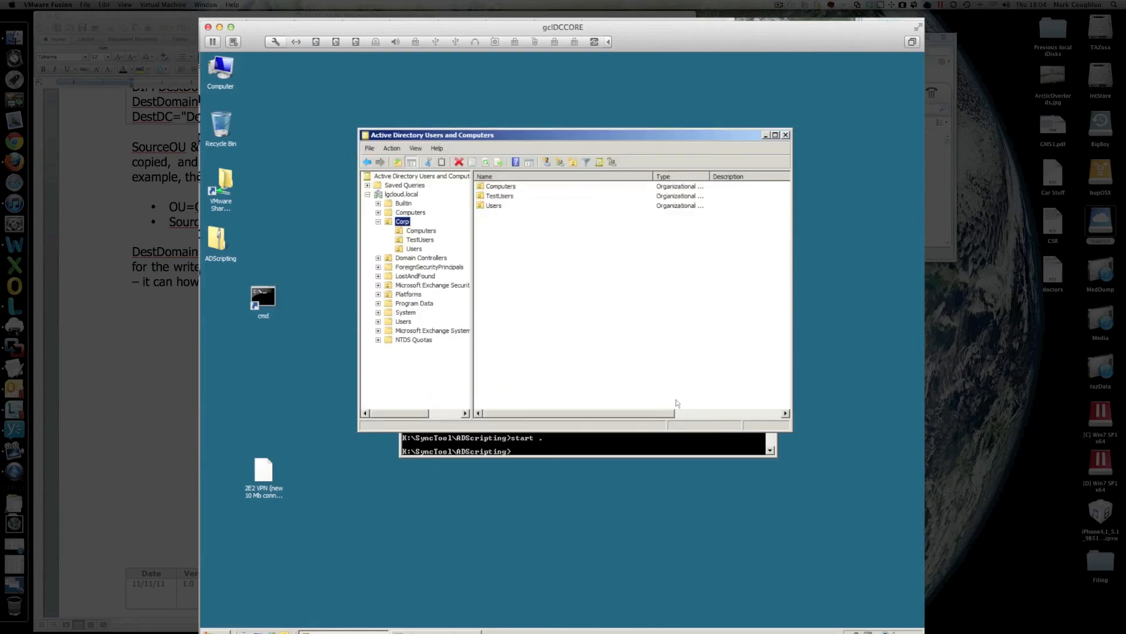
# Switch to the command prompt and open CopyOU.vbs in Notepad via 'notepad CopyOU.vbs'.
pyautogui.hotkey('alt', 'Tab')
pyautogui.write('notepad Cop')
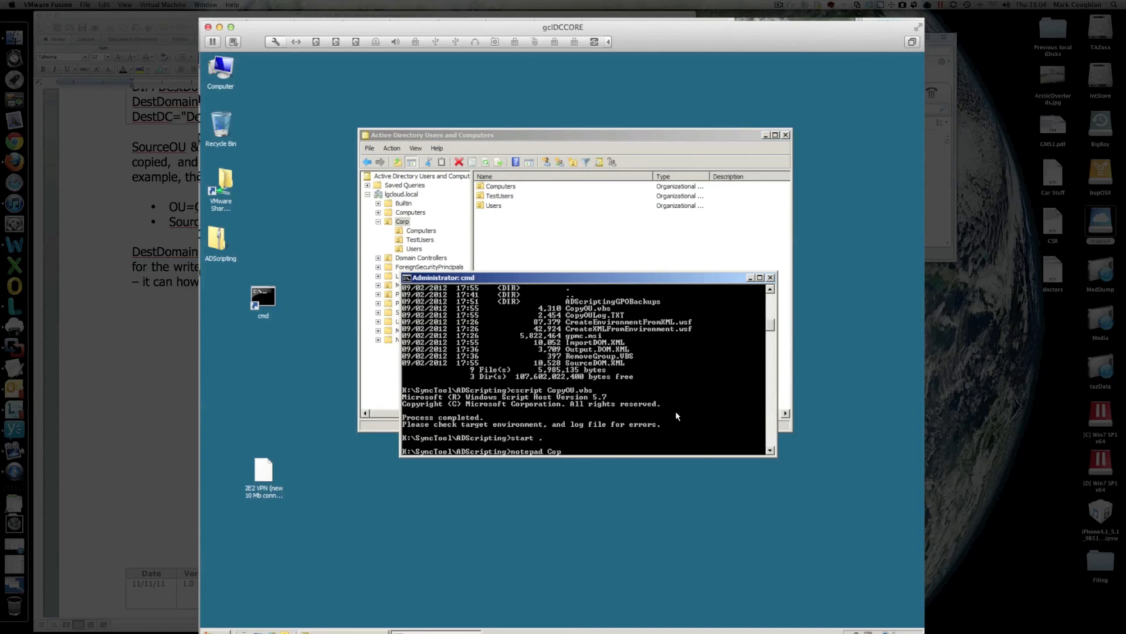
pyautogui.write('YOU')
pyautogui.write('vbs')
pyautogui.press('Return')
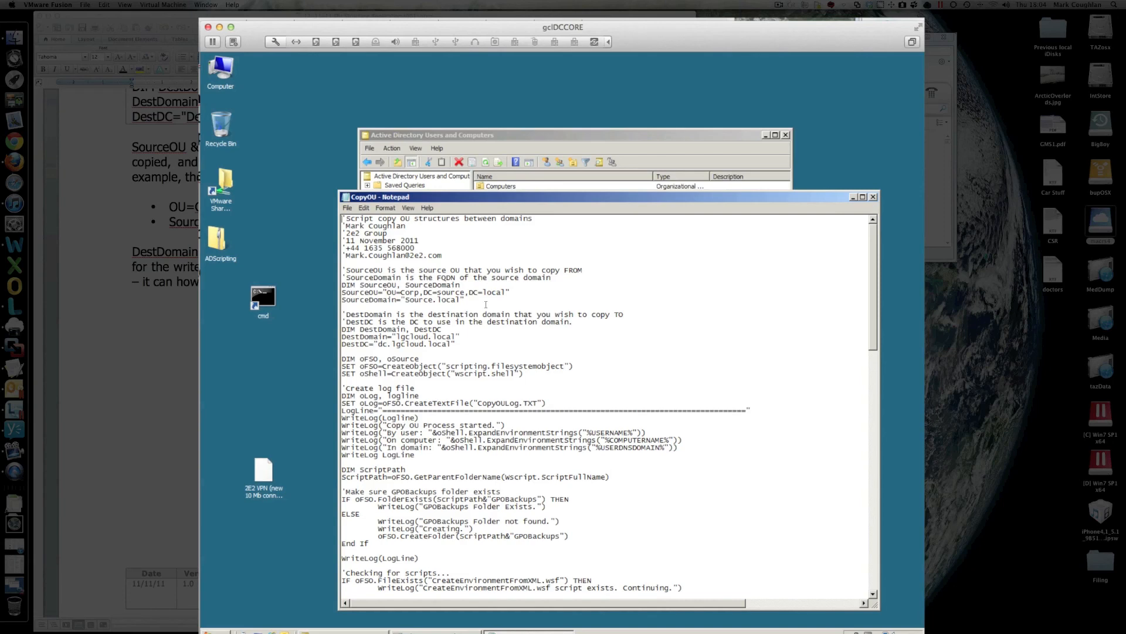
pyautogui.moveTo(465, 301); pyautogui.dragTo(341, 292)
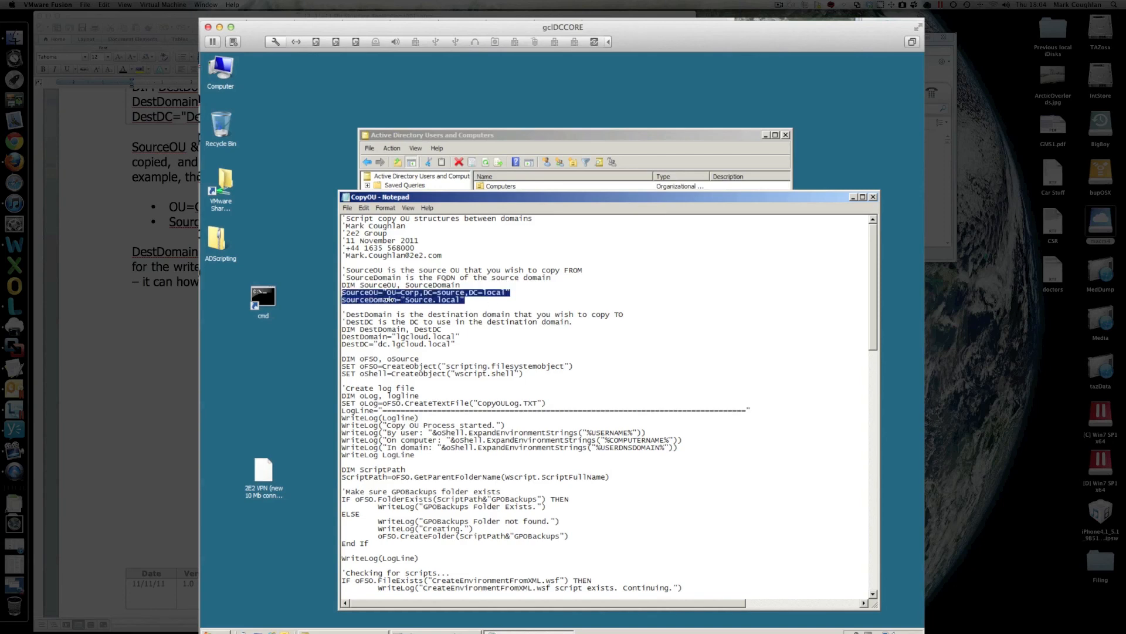
pyautogui.moveTo(456, 344); pyautogui.dragTo(343, 337)
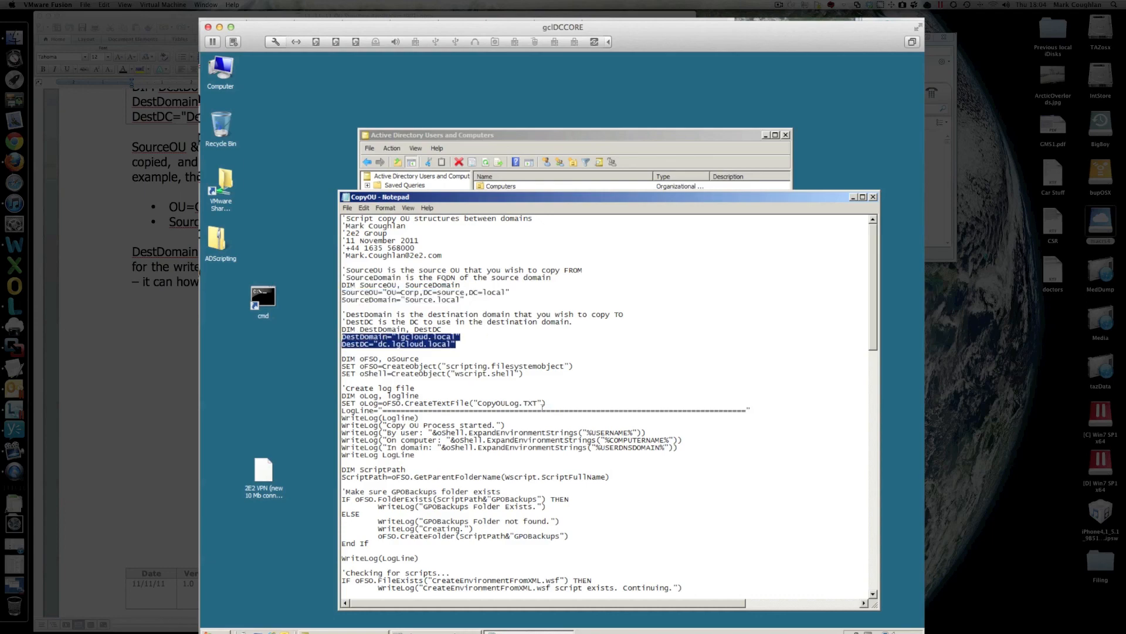
pyautogui.scroll(-10, 541, 407)
pyautogui.scroll(-10, 541, 407)
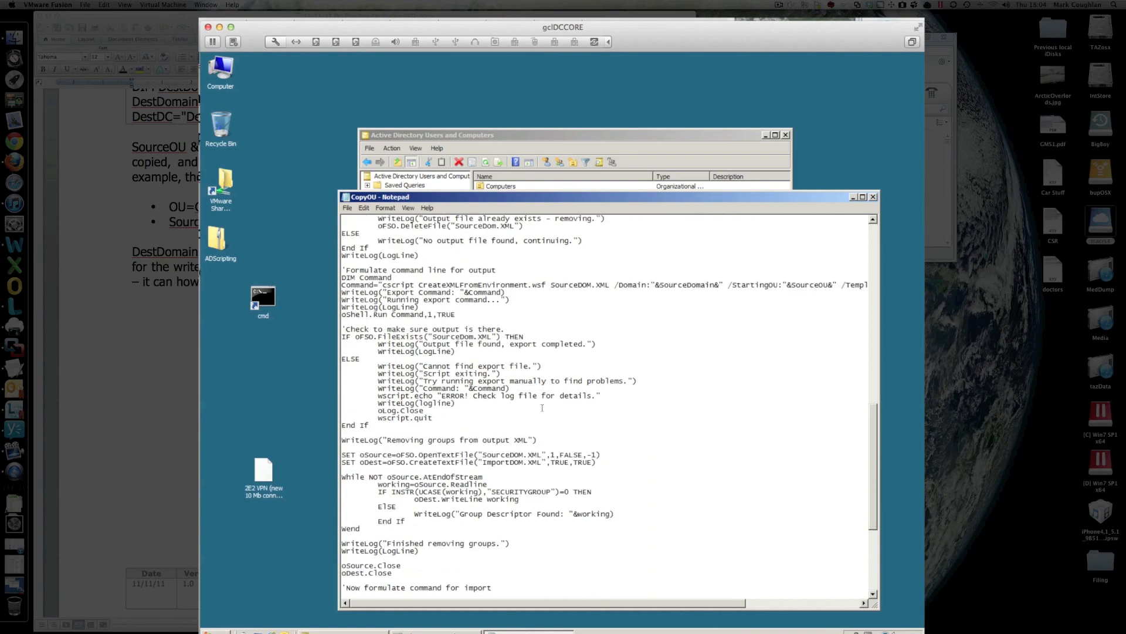
pyautogui.scroll(-5, 542, 407)
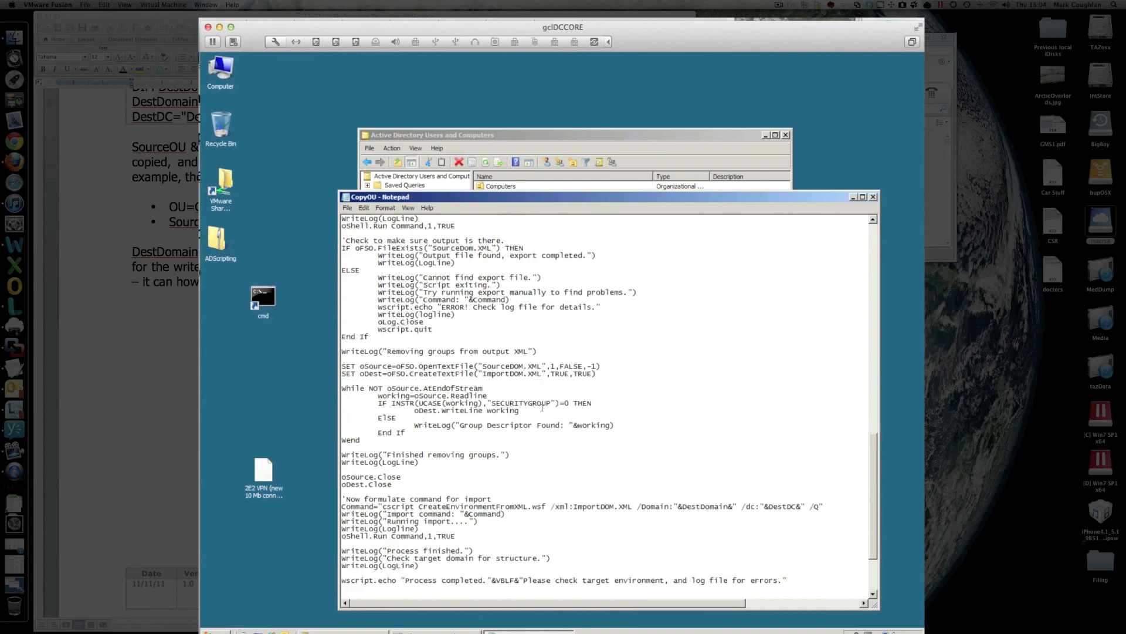
pyautogui.scroll(-5, 542, 406)
pyautogui.scroll(-3, 541, 407)
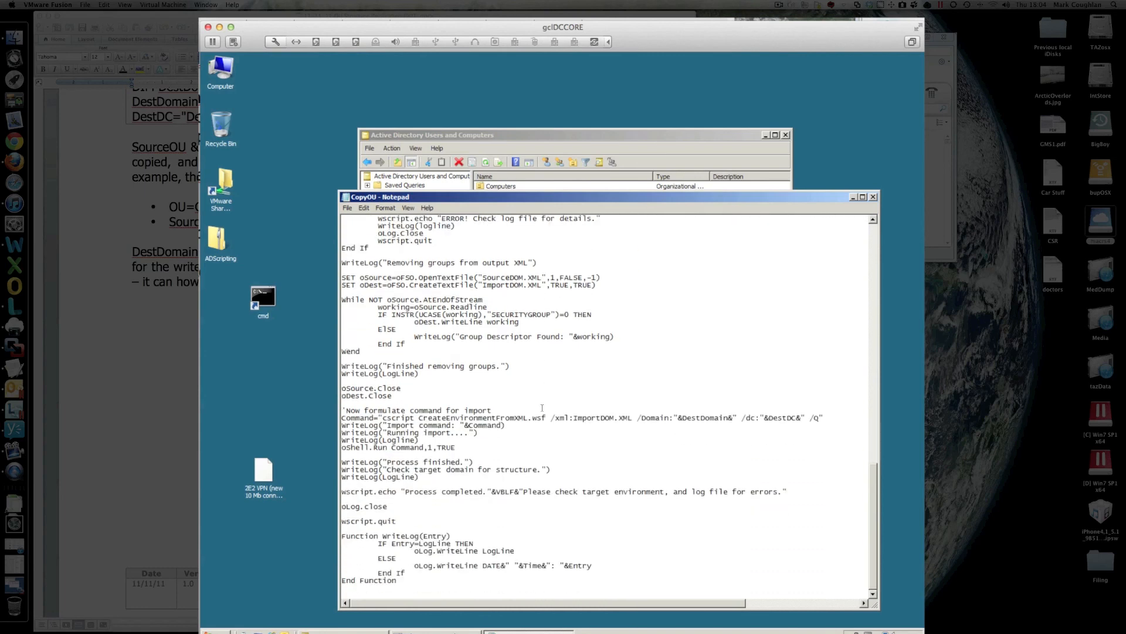